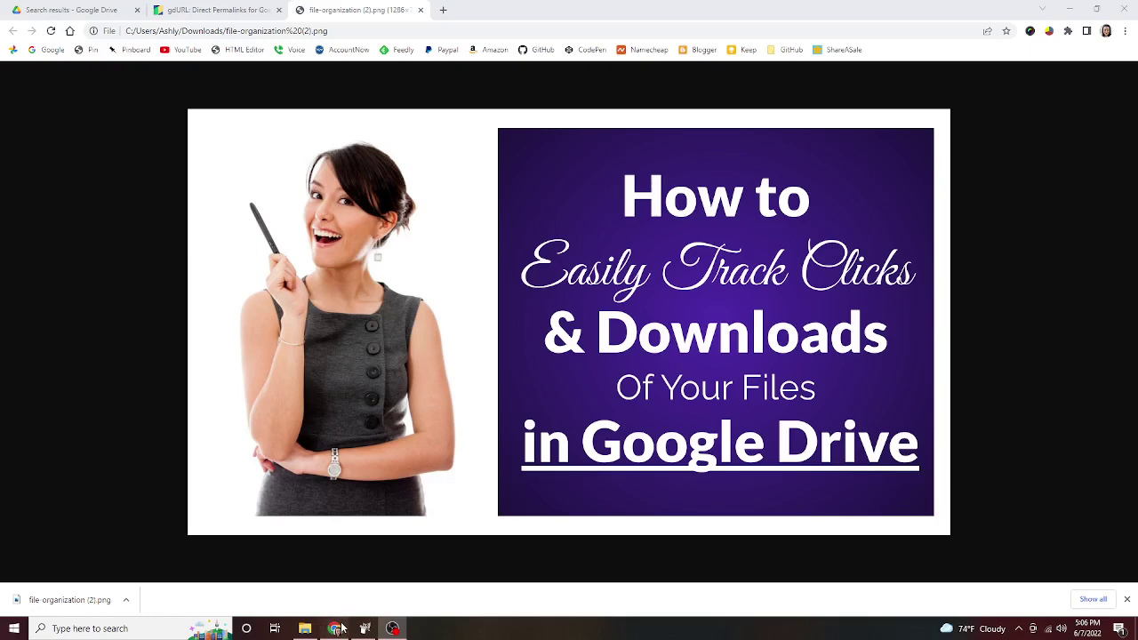
Step: Switch back to the 'Search results - Google Drive' tab listing type:image files
{"action": "left_click", "coordinate": [71, 7]}
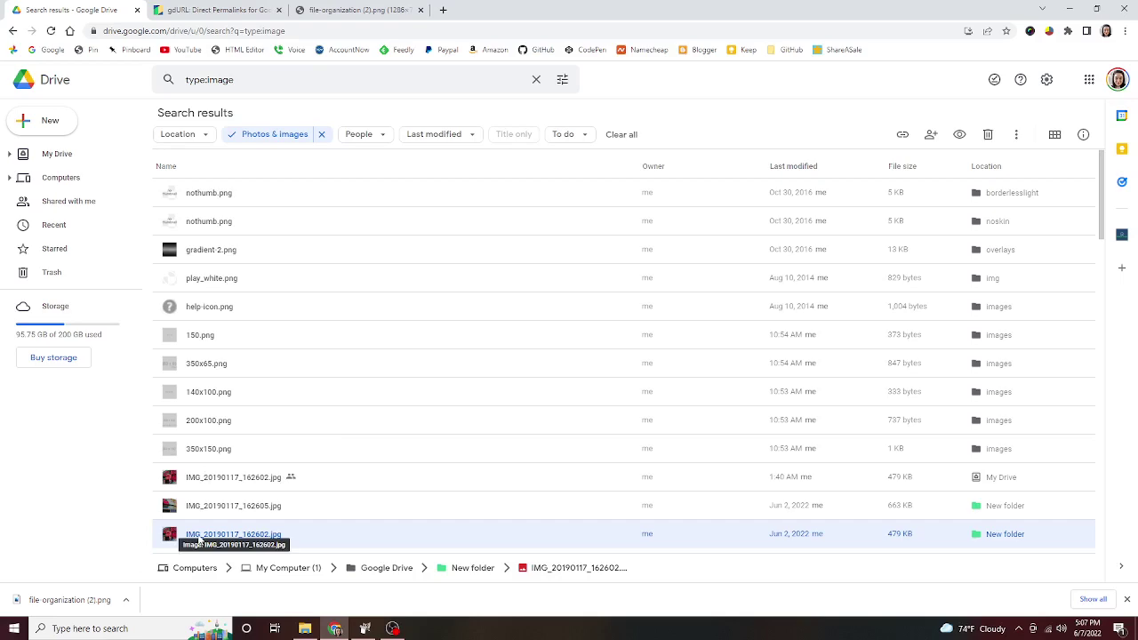
Step: Preview IMG_20190117_162602.jpg and bring up its More actions menu
{"action": "double_click", "coordinate": [197, 535]}
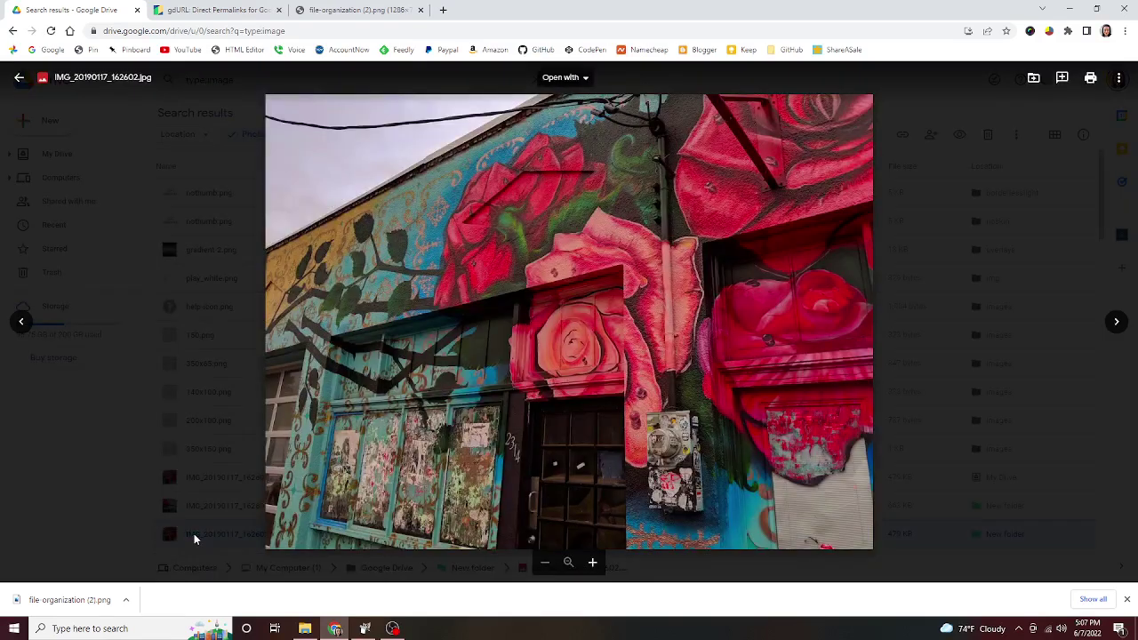
{"action": "left_click", "coordinate": [1122, 81]}
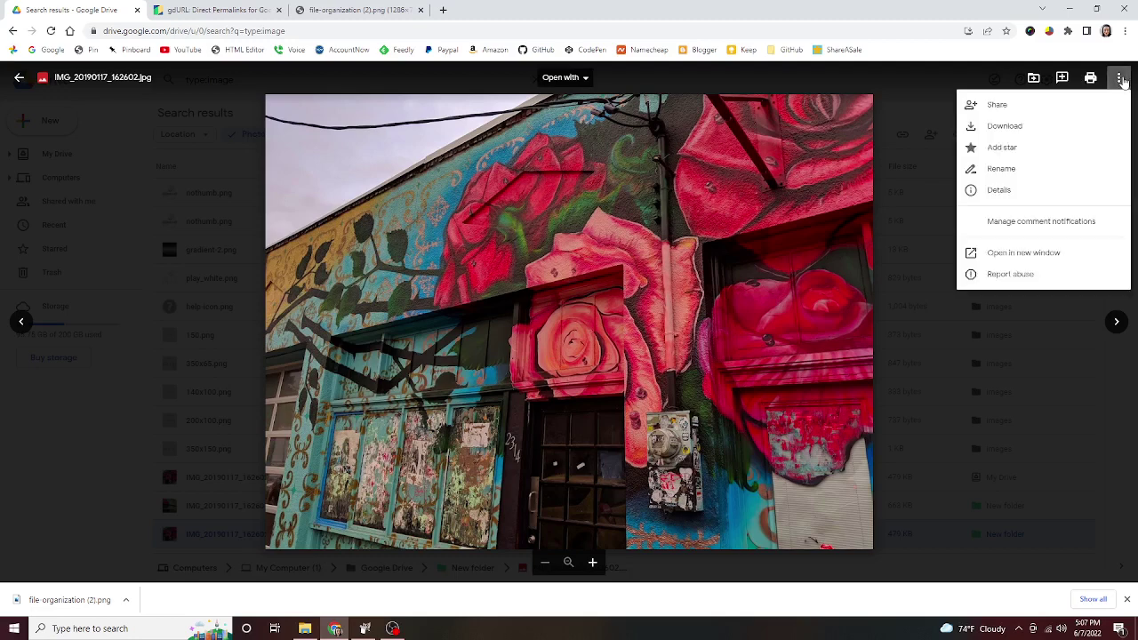
Step: Change the mural photo's sharing to 'Anyone with the link' and copy the link
{"action": "left_click", "coordinate": [1075, 113]}
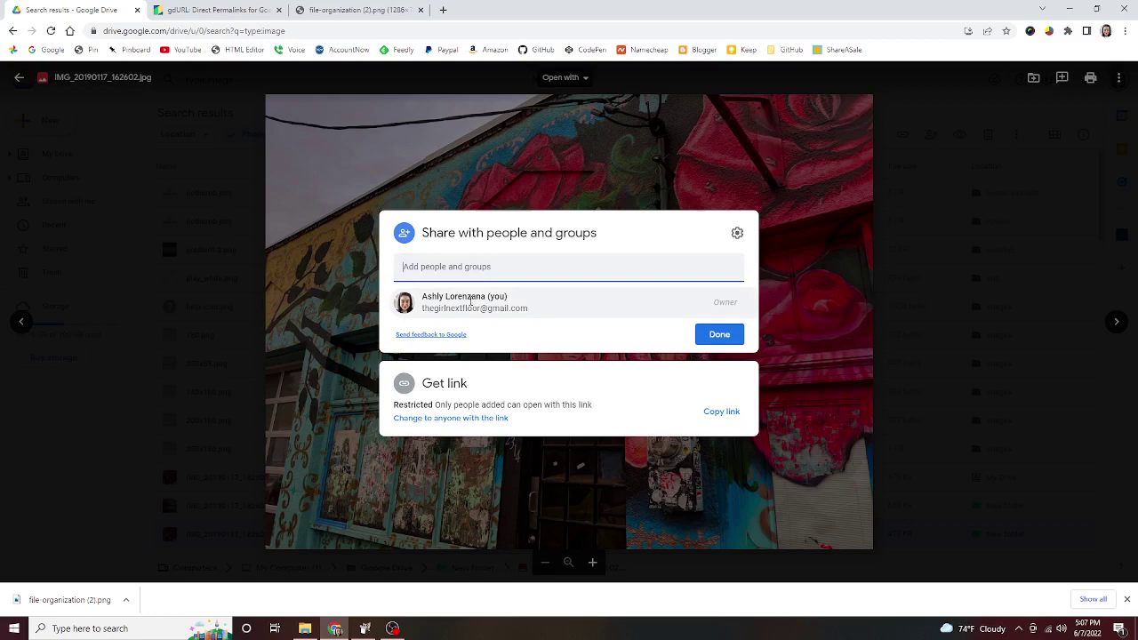
{"action": "left_click", "coordinate": [503, 418]}
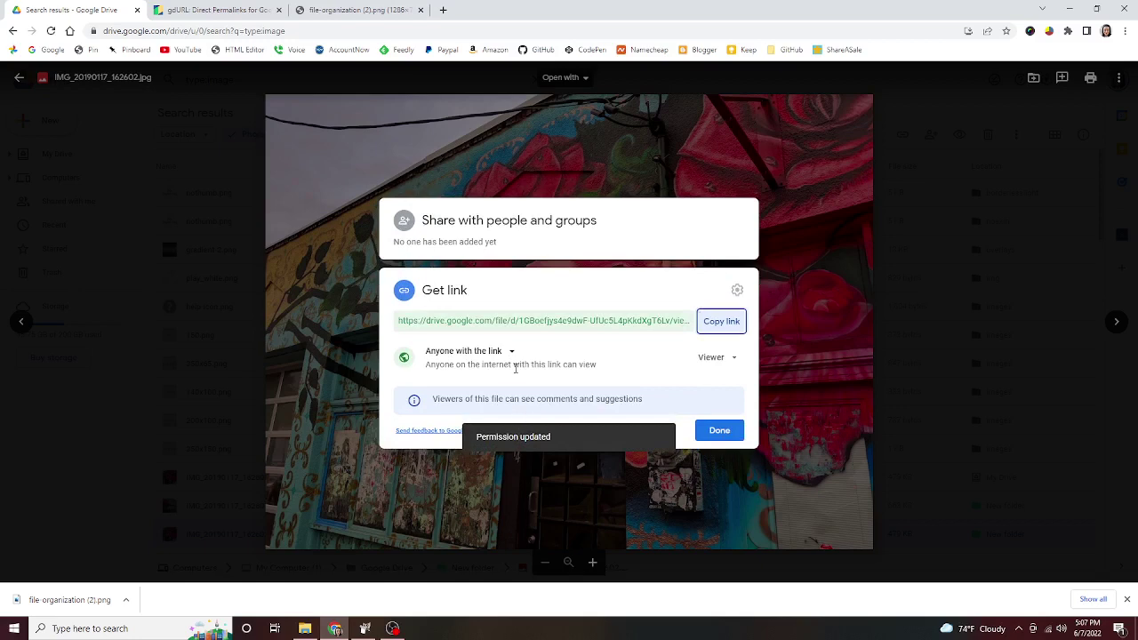
{"action": "left_click", "coordinate": [735, 324]}
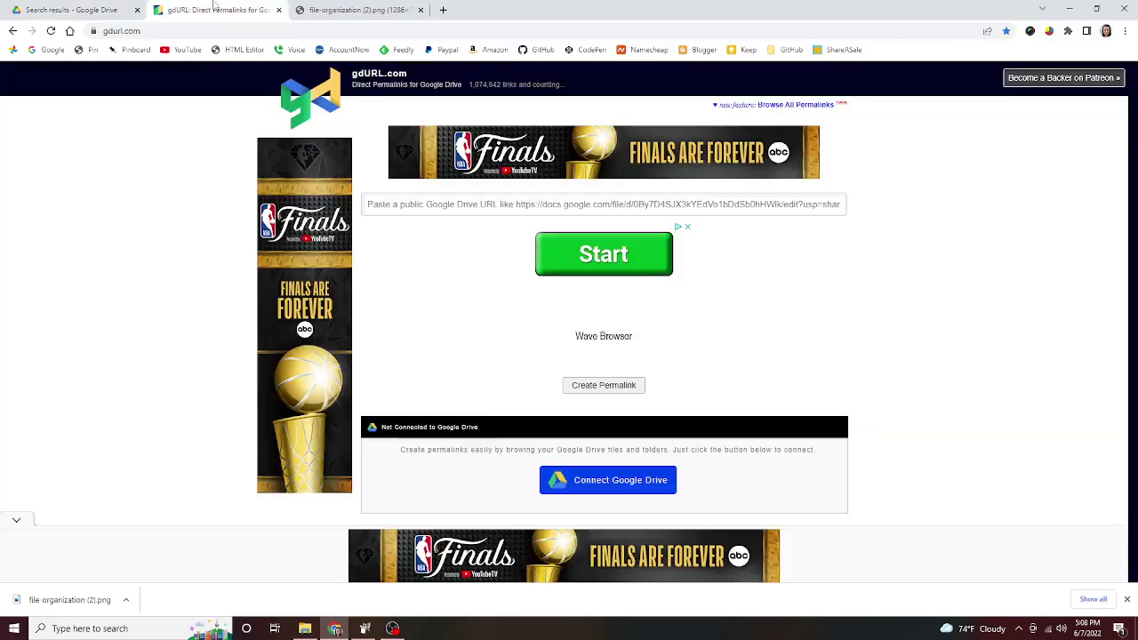
{"action": "left_click", "coordinate": [215, 7]}
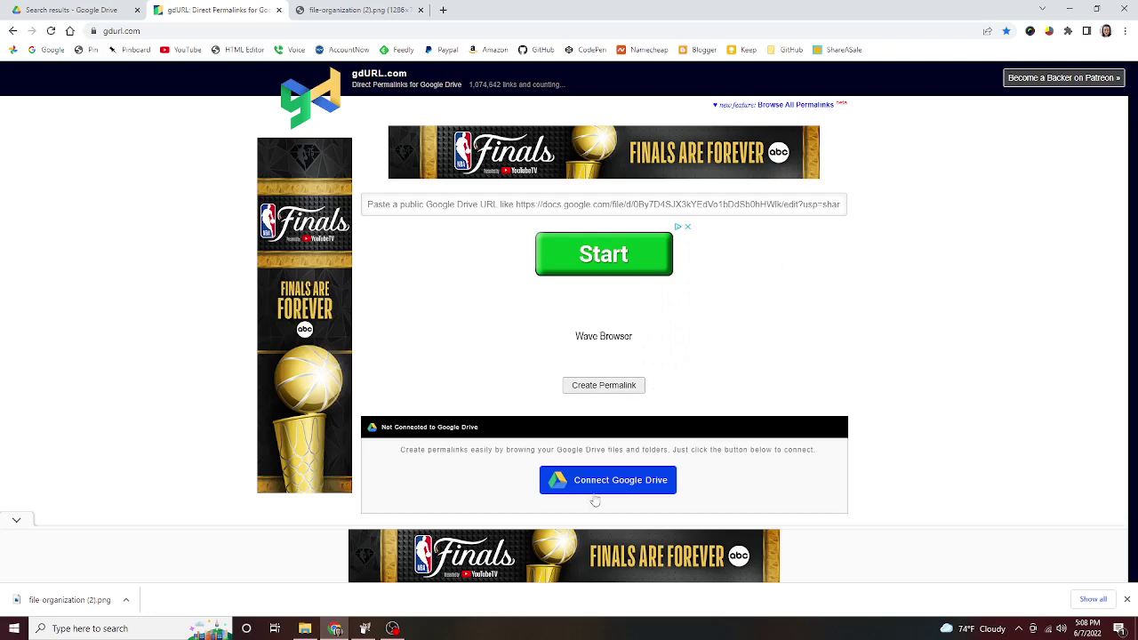
Step: Connect gdURL to Google Drive, dismissing the ad and signing in with the first listed account
{"action": "left_click", "coordinate": [651, 494]}
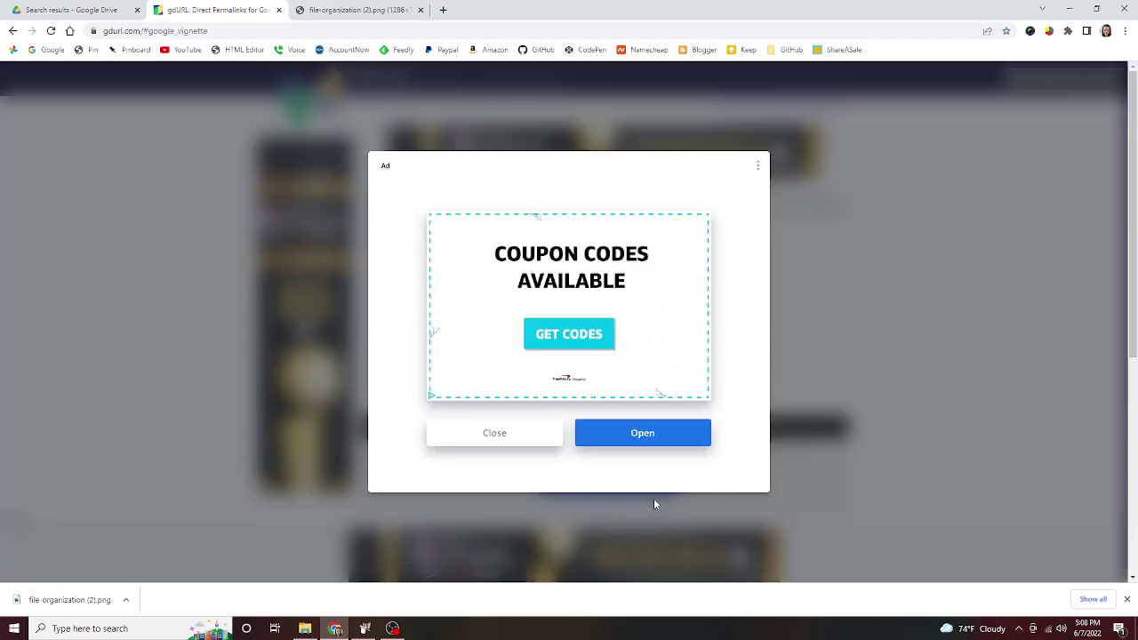
{"action": "left_click", "coordinate": [477, 442]}
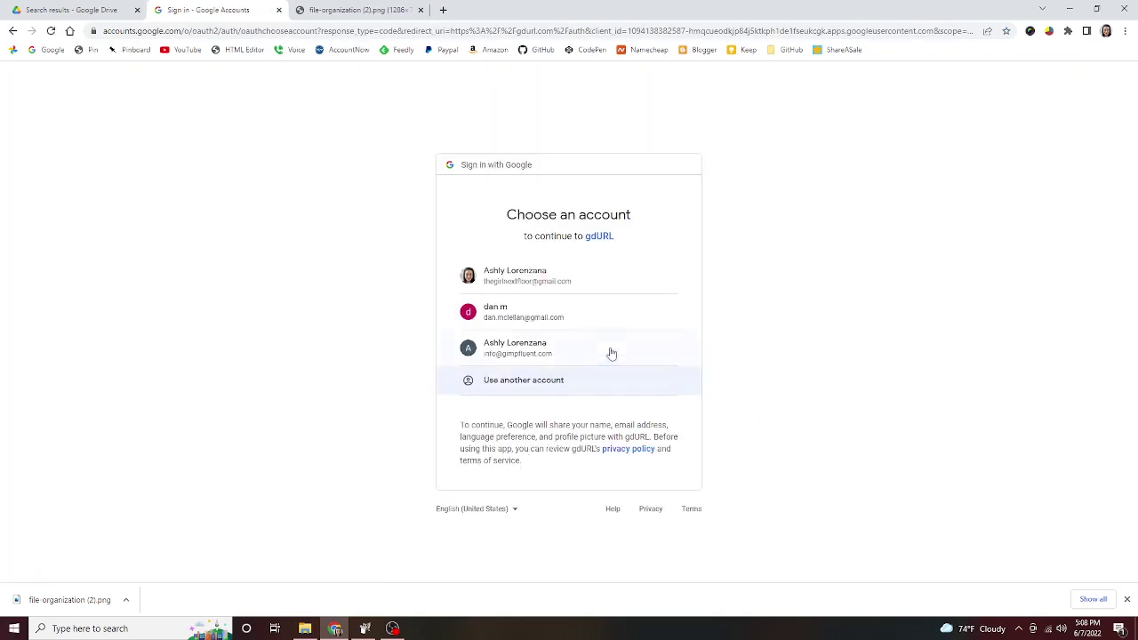
{"action": "left_click", "coordinate": [618, 278]}
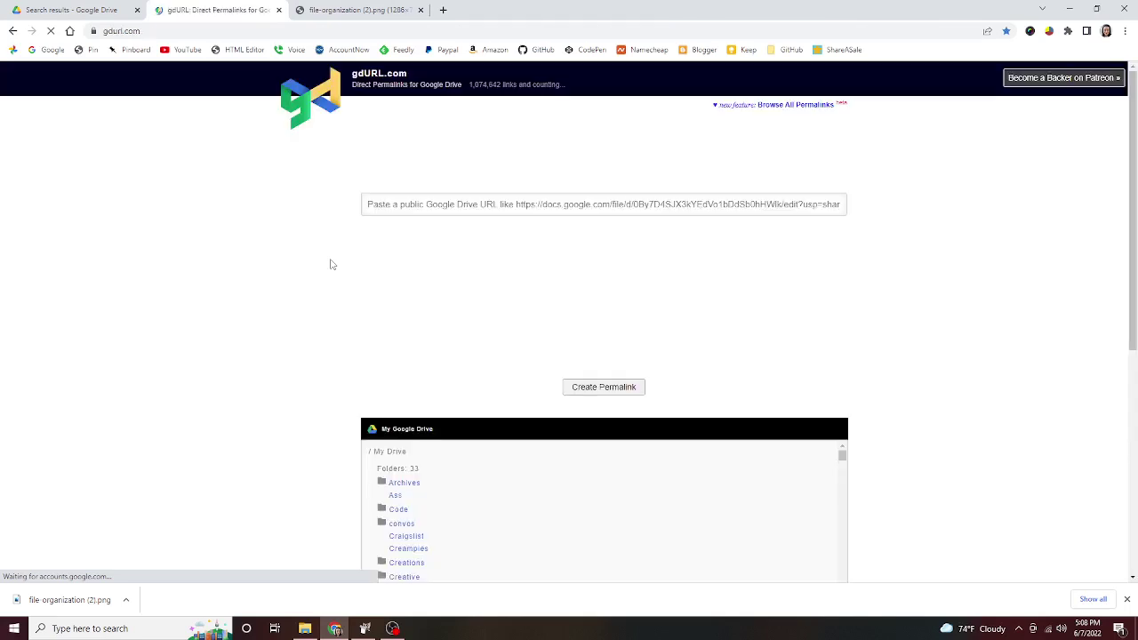
Step: Close an accidentally opened context menu and scroll through the gdURL page
{"action": "right_click", "coordinate": [80, 231]}
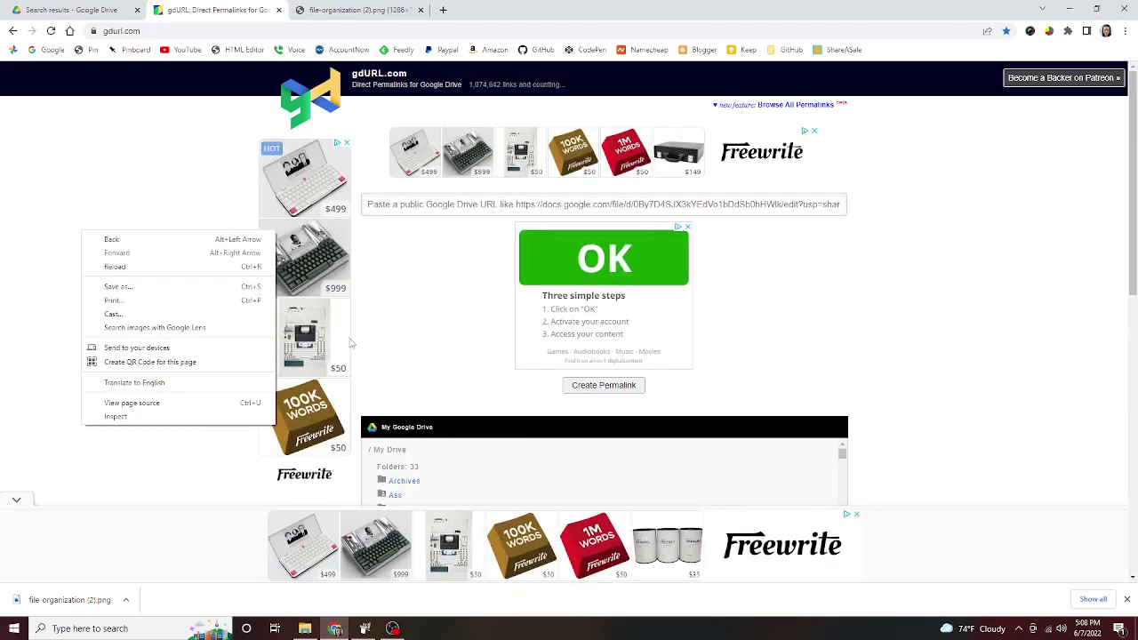
{"action": "left_click", "coordinate": [951, 240]}
{"action": "scroll", "coordinate": [969, 251], "scroll_direction": "down", "scroll_amount": 2}
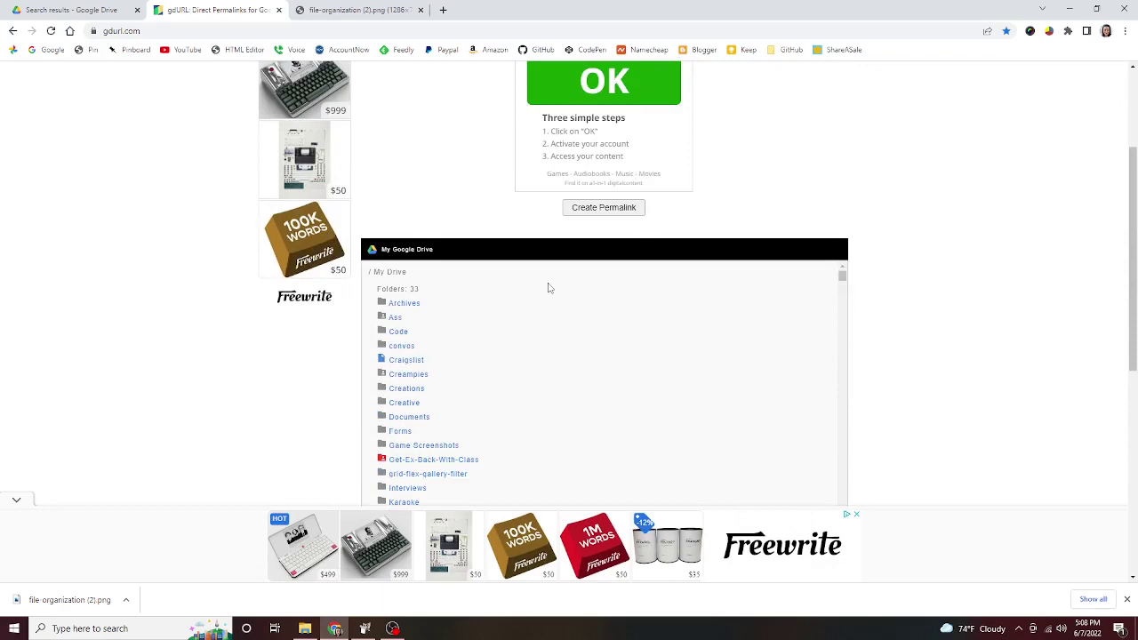
{"action": "scroll", "coordinate": [444, 380], "scroll_direction": "down", "scroll_amount": 10}
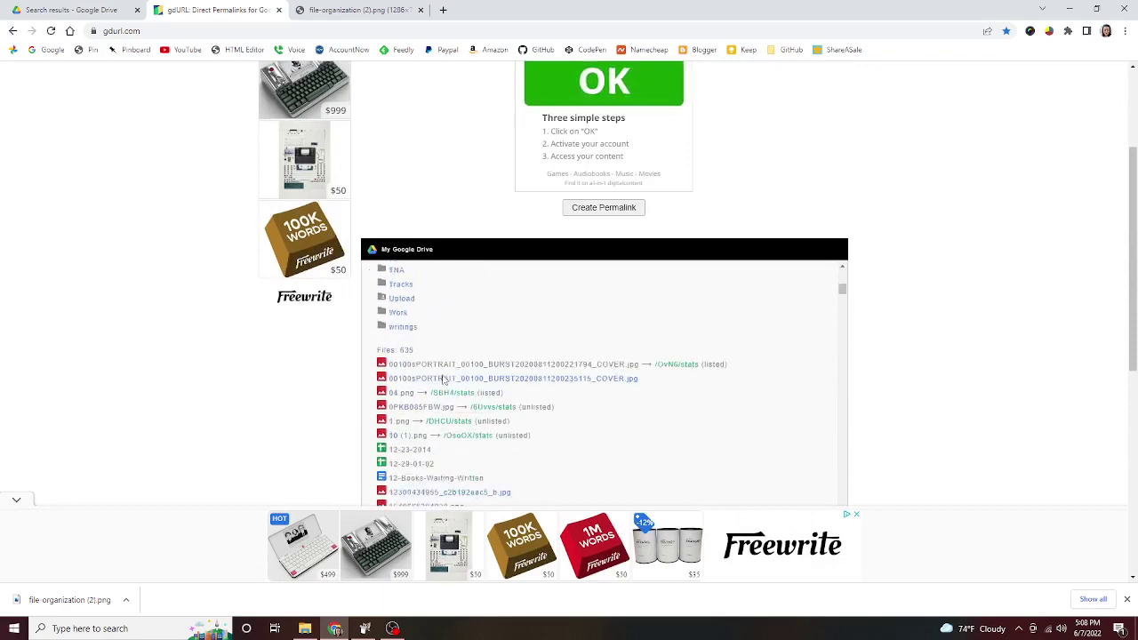
{"action": "scroll", "coordinate": [445, 380], "scroll_direction": "down", "scroll_amount": 15}
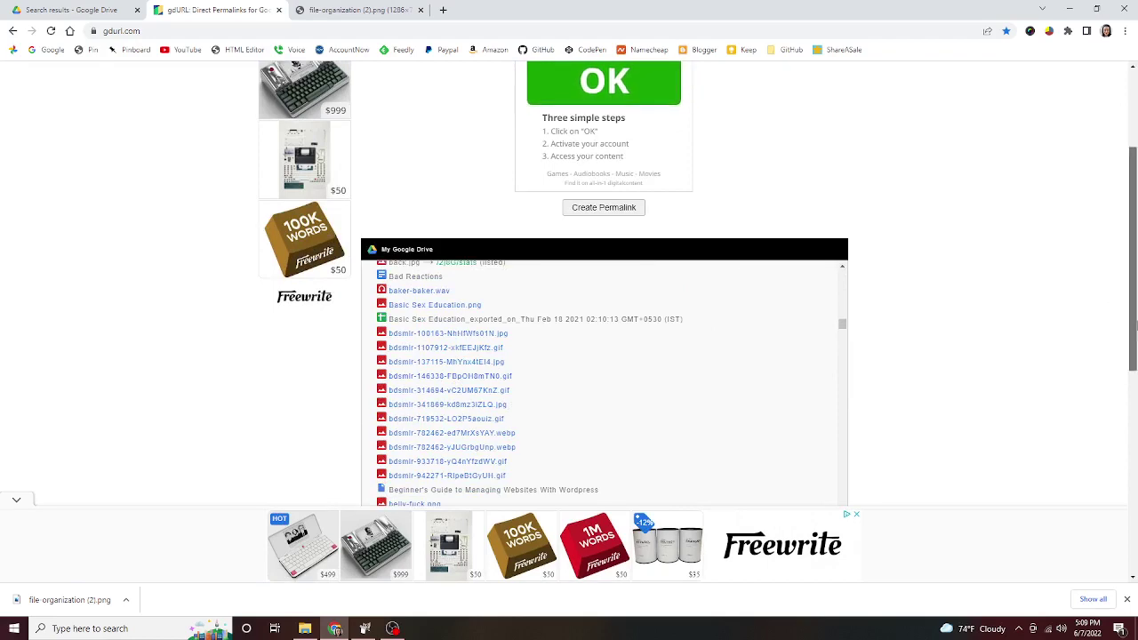
{"action": "scroll", "coordinate": [1127, 246], "scroll_direction": "up", "scroll_amount": 2}
{"action": "scroll", "coordinate": [1127, 246], "scroll_direction": "up", "scroll_amount": 1}
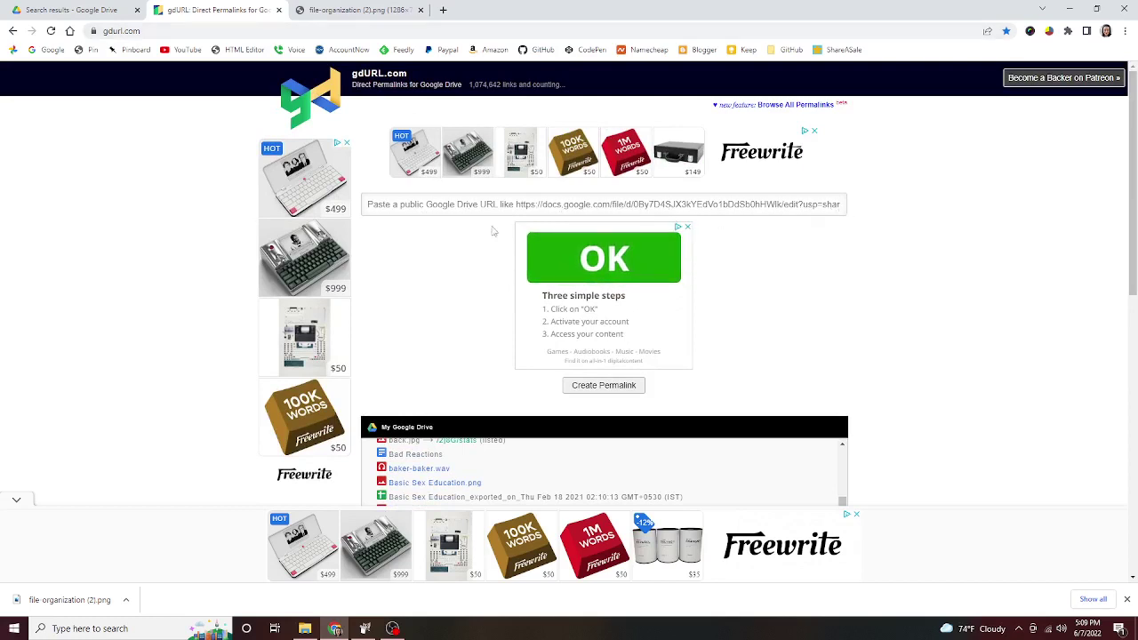
Step: Paste the copied Drive sharing link as plain text into the 'Paste a public Google Drive URL' box
{"action": "left_click", "coordinate": [737, 208]}
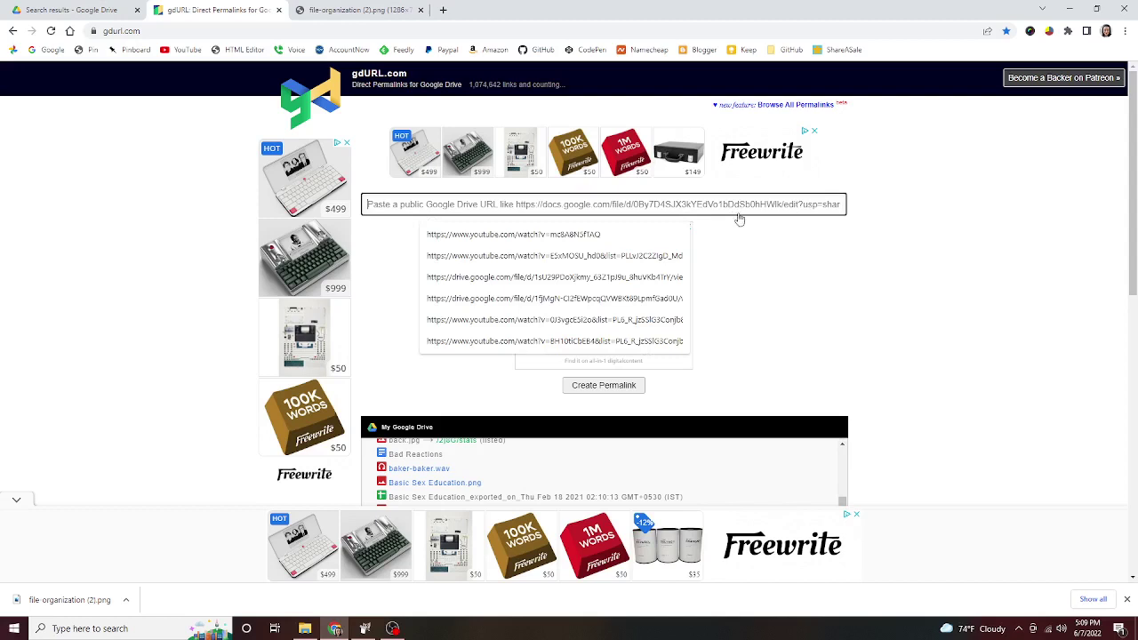
{"action": "right_click", "coordinate": [386, 211]}
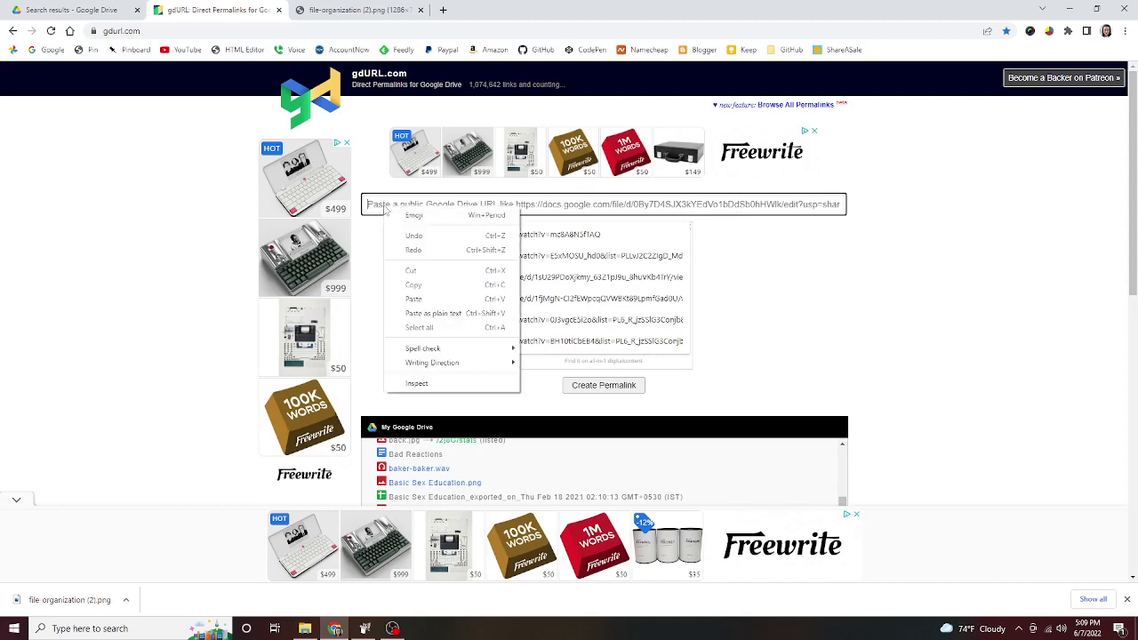
{"action": "left_click", "coordinate": [458, 316]}
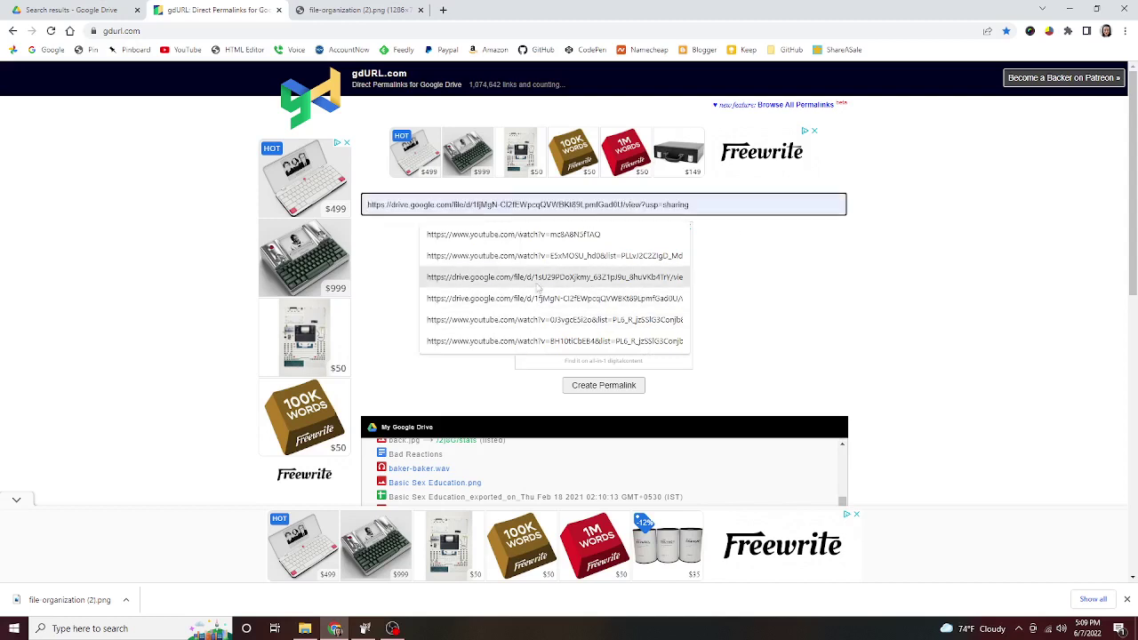
{"action": "right_click", "coordinate": [740, 208]}
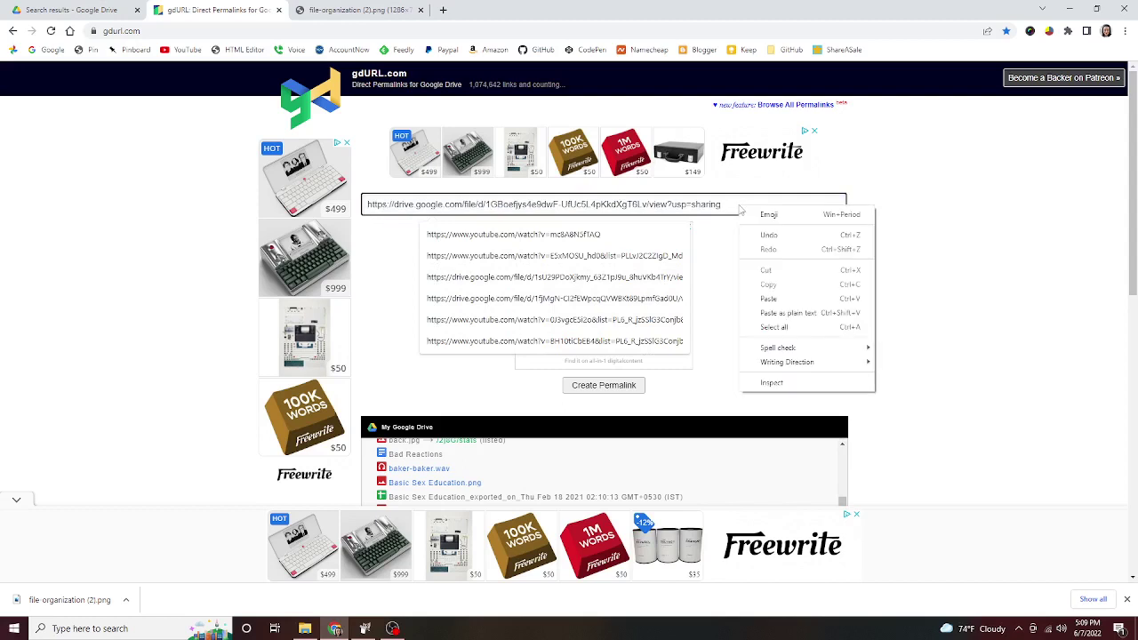
{"action": "left_click", "coordinate": [773, 328]}
{"action": "right_click", "coordinate": [707, 208]}
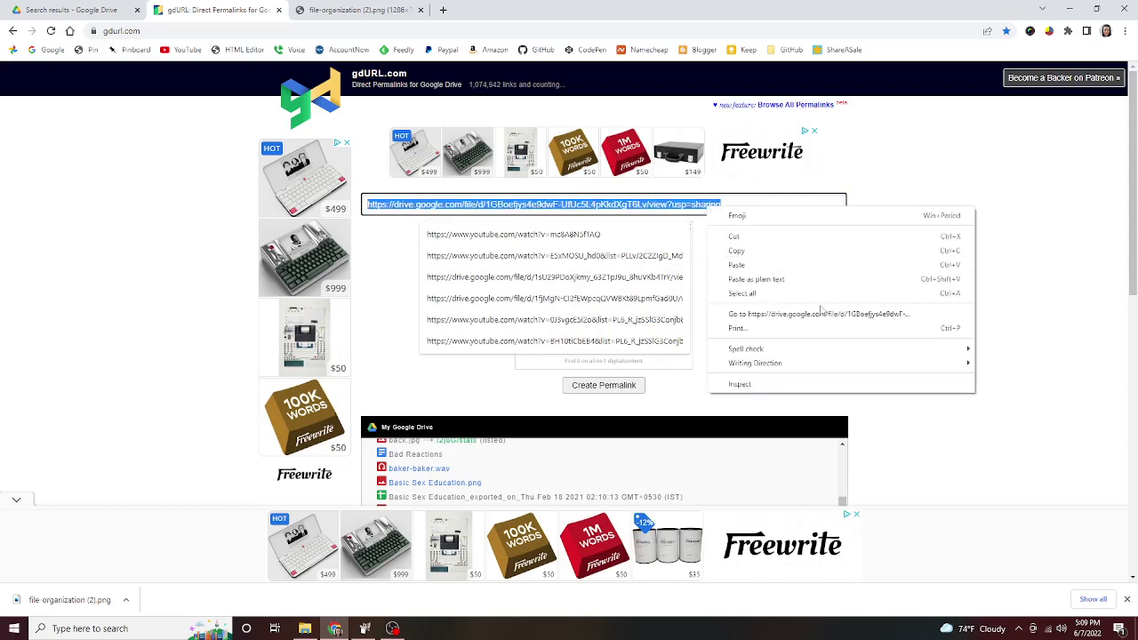
{"action": "left_click", "coordinate": [756, 279]}
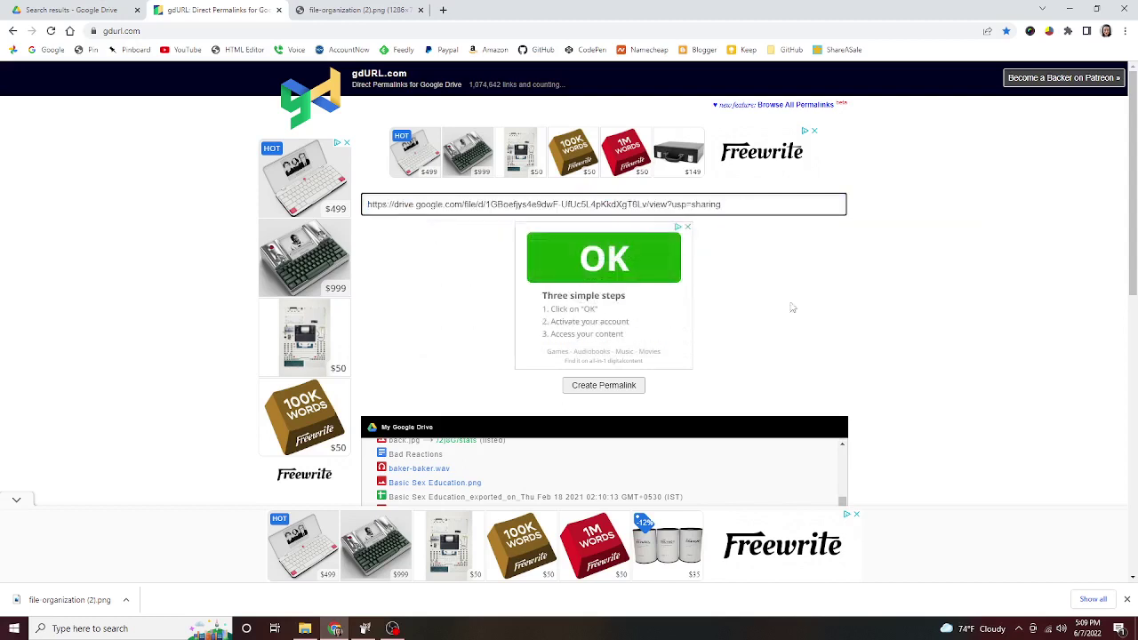
Step: Create the permalink, copy the LINK example's address, and start a new browser tab
{"action": "left_click", "coordinate": [591, 391]}
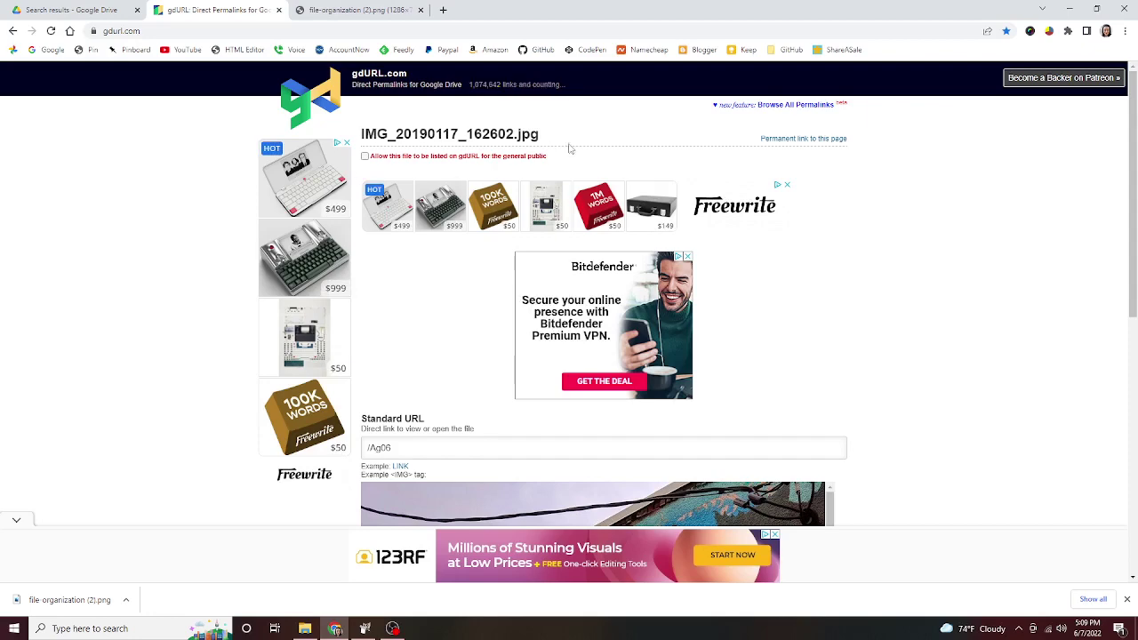
{"action": "scroll", "coordinate": [968, 327], "scroll_direction": "down", "scroll_amount": 2}
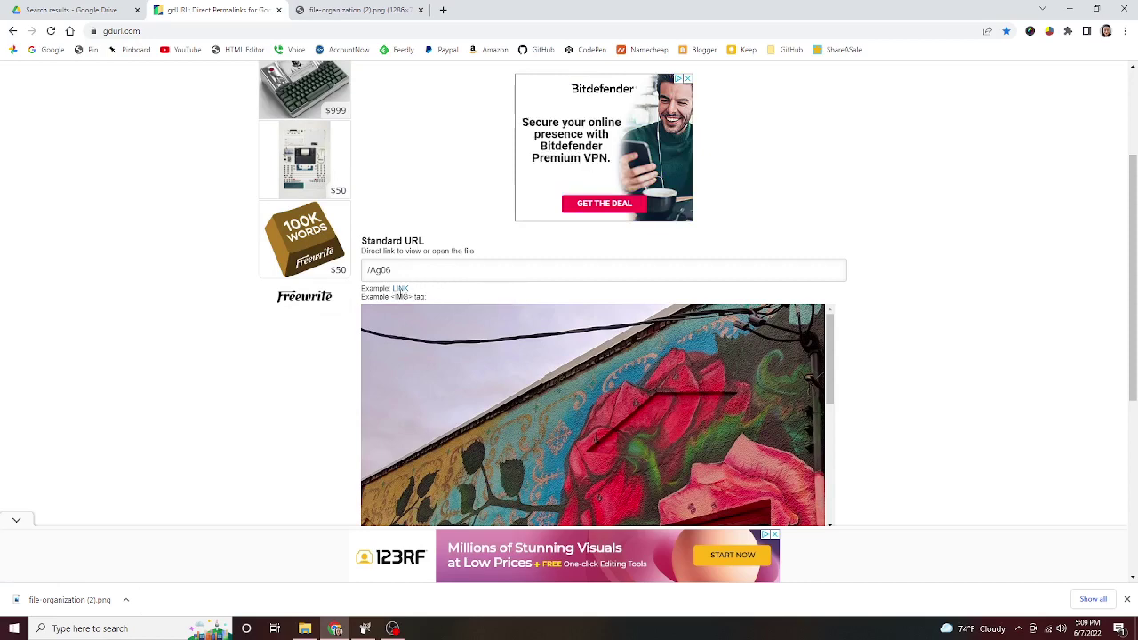
{"action": "right_click", "coordinate": [400, 292]}
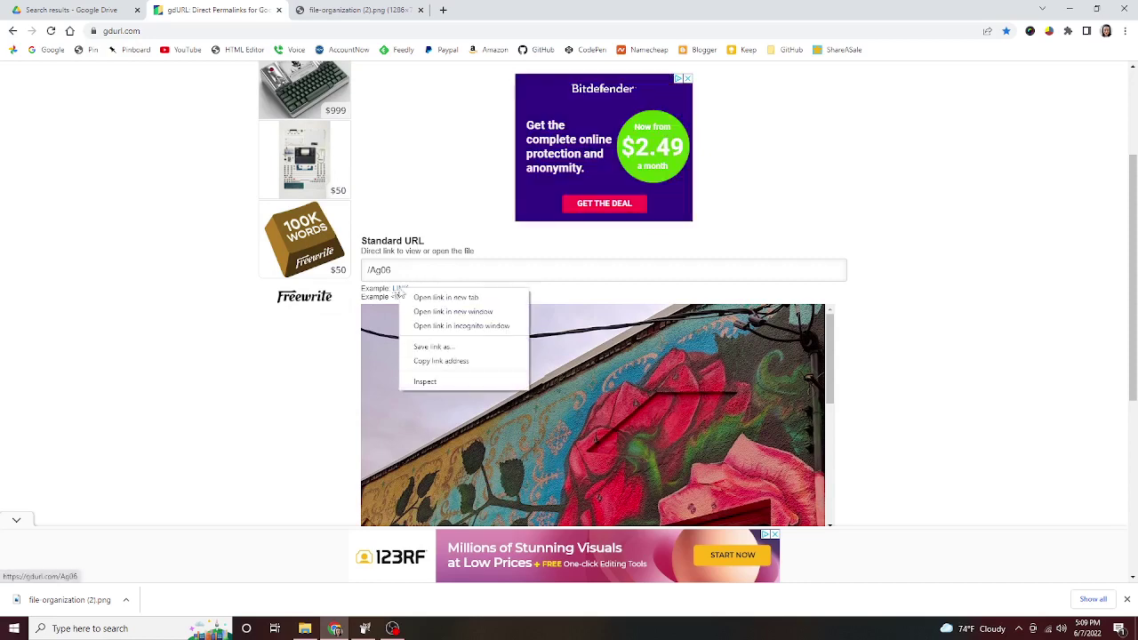
{"action": "left_click", "coordinate": [455, 361]}
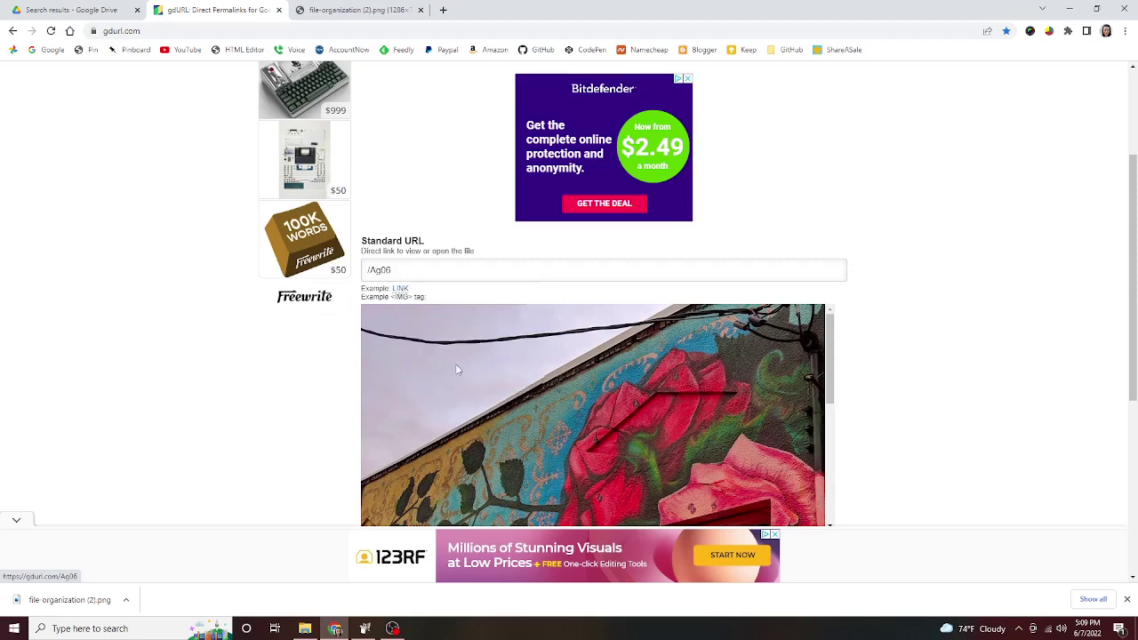
{"action": "left_click", "coordinate": [443, 9]}
{"action": "right_click", "coordinate": [116, 28]}
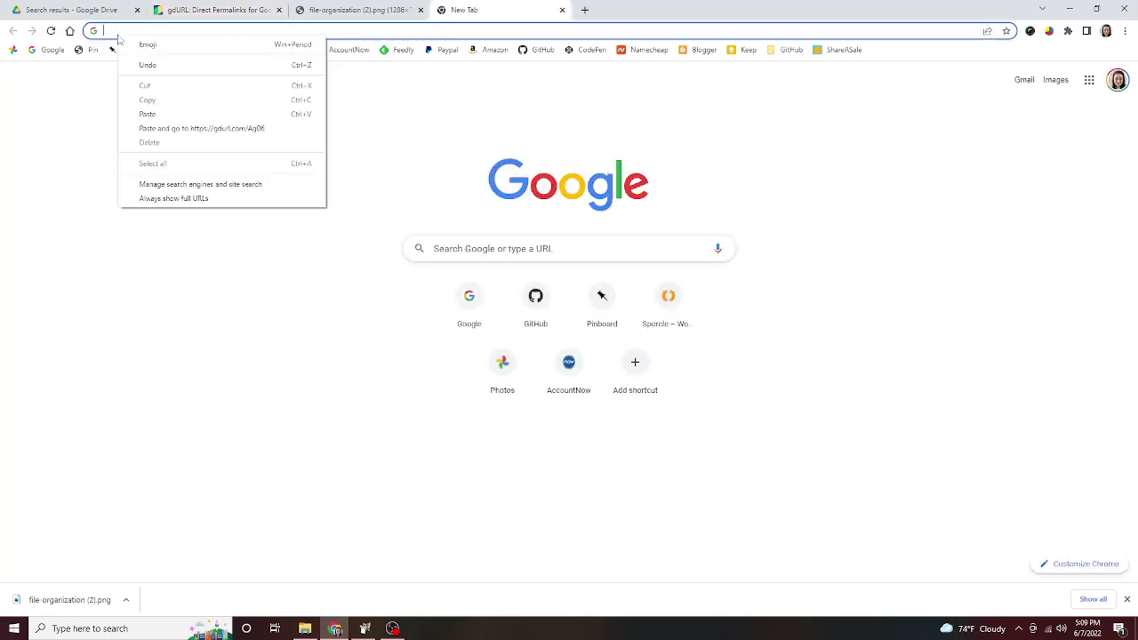
{"action": "left_click", "coordinate": [255, 131]}
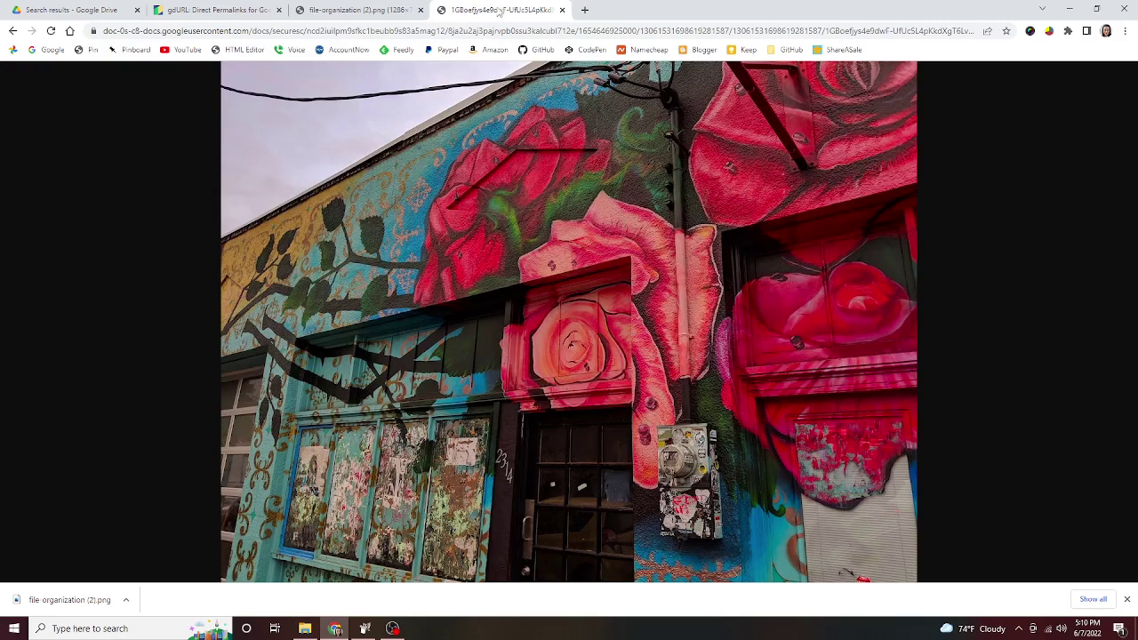
{"action": "left_click", "coordinate": [369, 7]}
{"action": "left_click", "coordinate": [242, 8]}
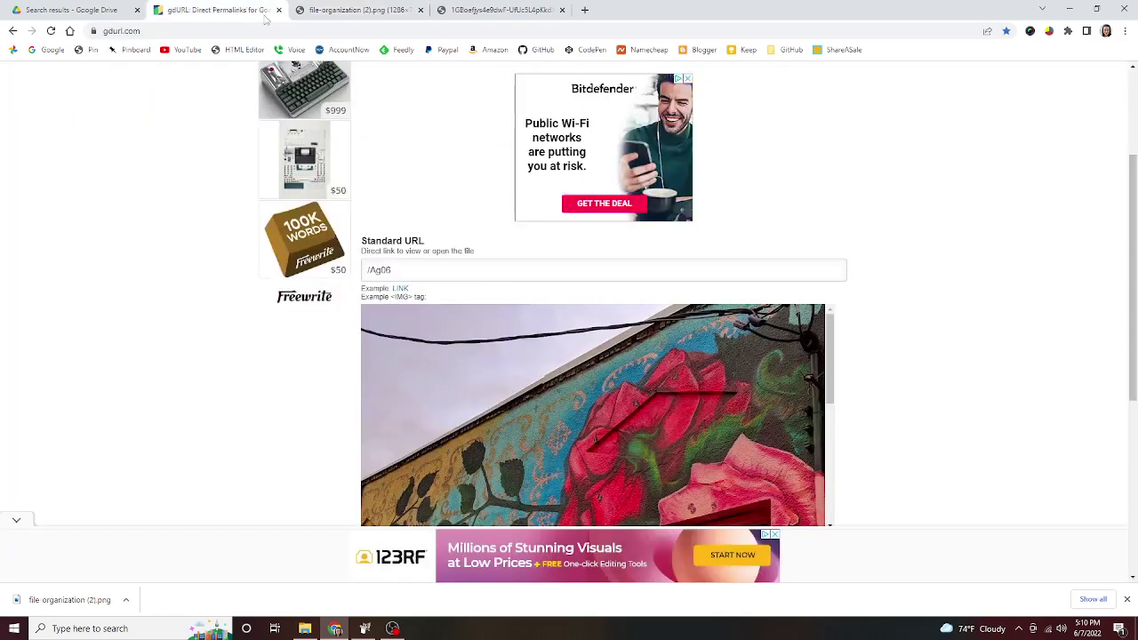
{"action": "scroll", "coordinate": [929, 260], "scroll_direction": "down", "scroll_amount": 6}
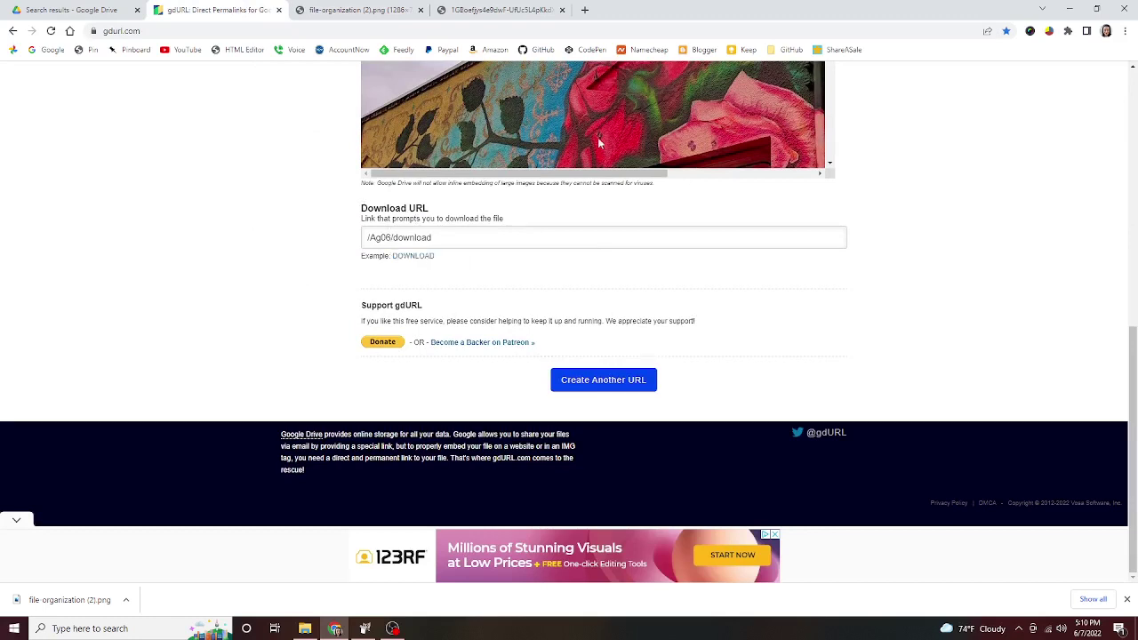
{"action": "left_click", "coordinate": [369, 8]}
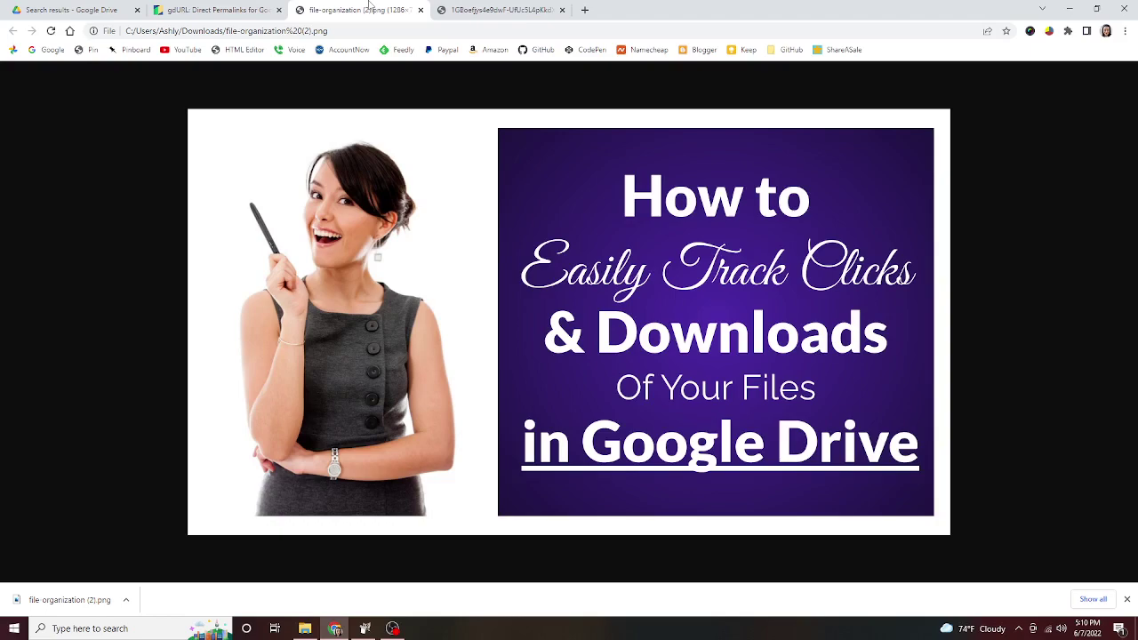
{"action": "key", "text": "ctrl+Tab"}
{"action": "left_click", "coordinate": [225, 7]}
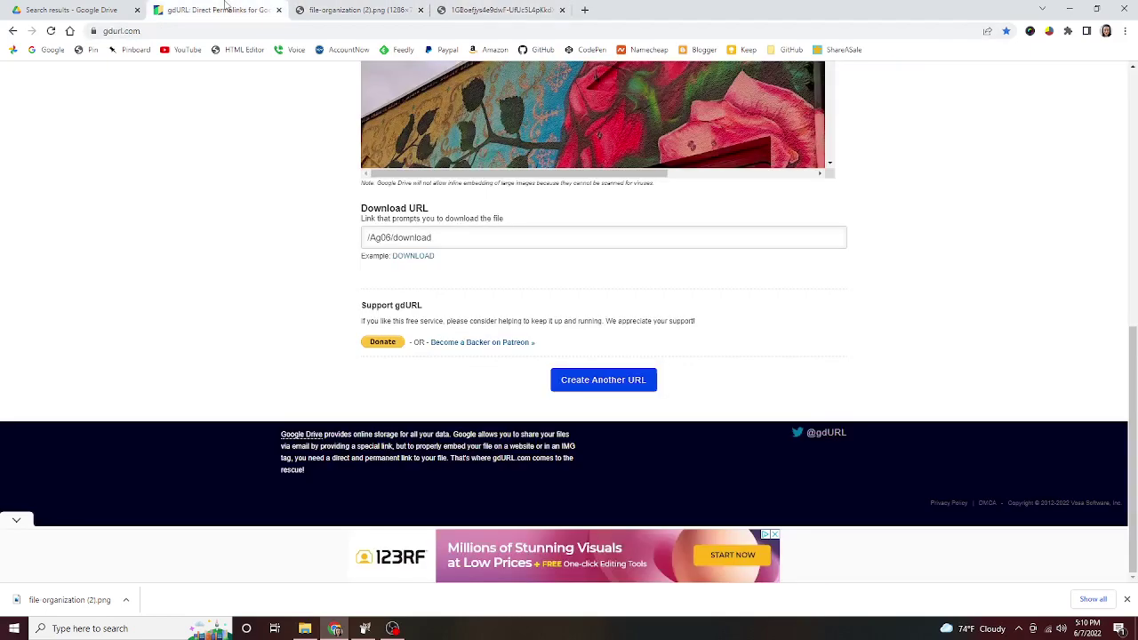
{"action": "right_click", "coordinate": [408, 258]}
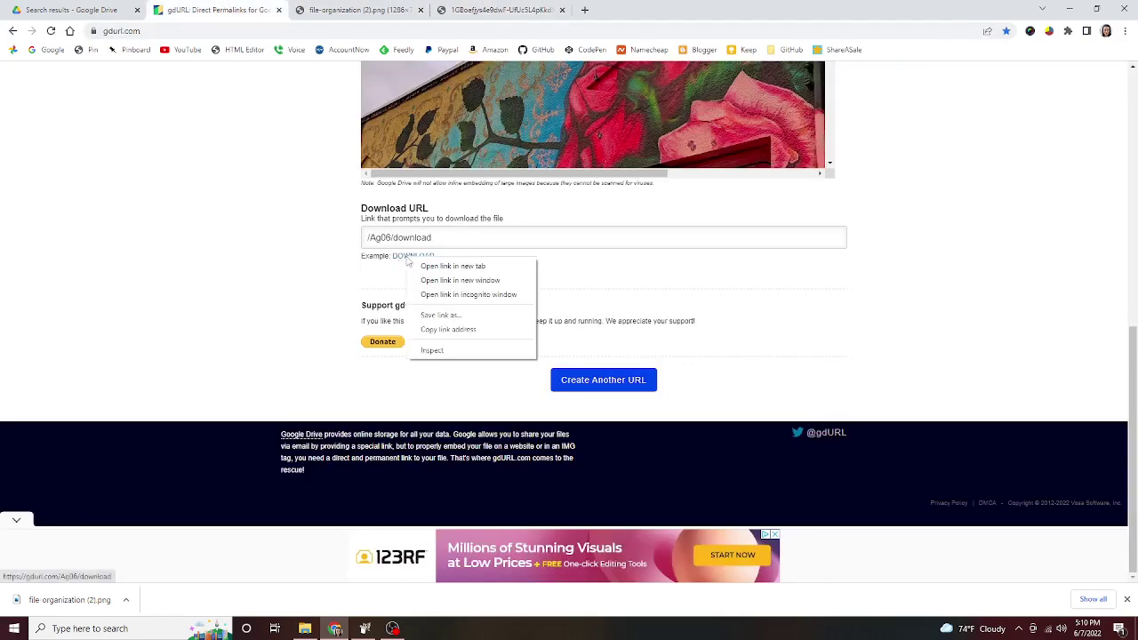
{"action": "left_click", "coordinate": [247, 231]}
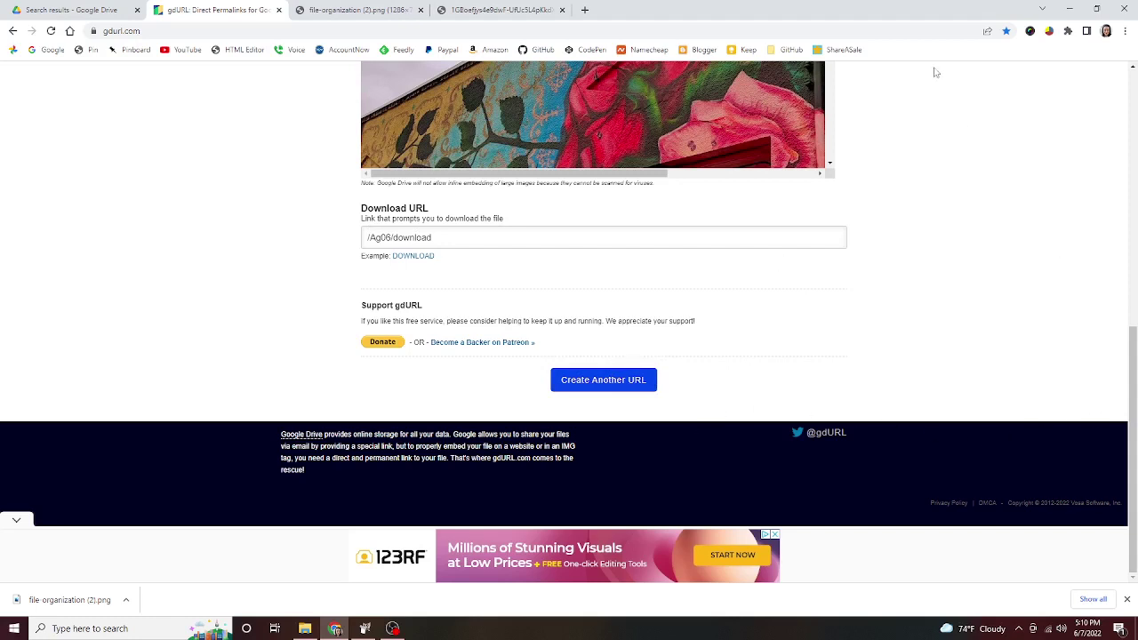
Step: Bookmark the gdURL page after checking the end of its bookmark name
{"action": "left_click", "coordinate": [1006, 32]}
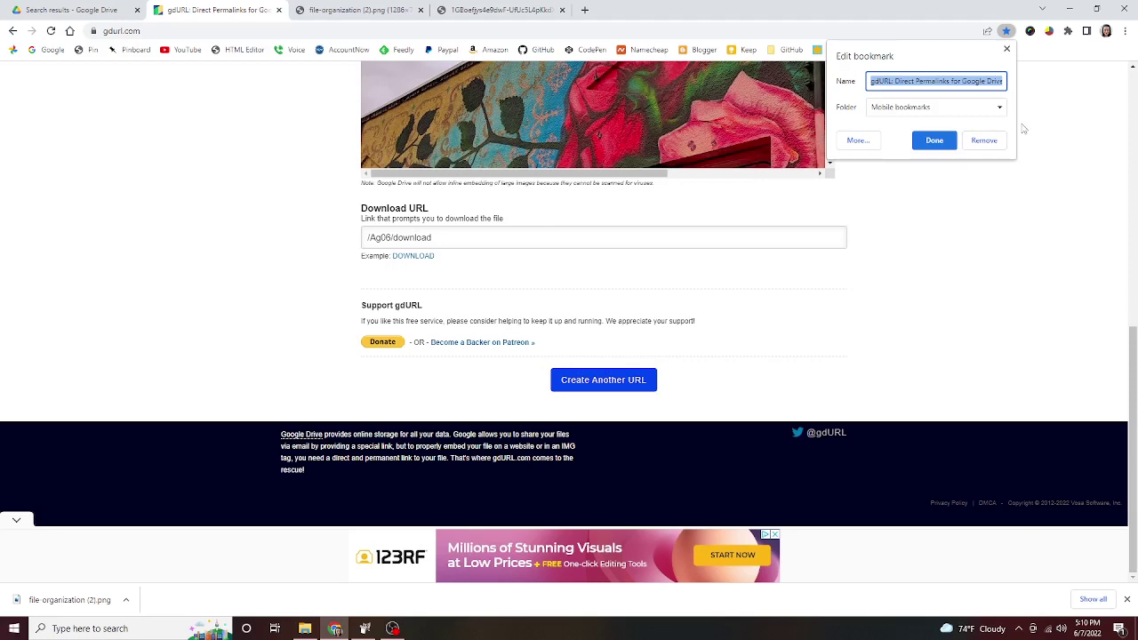
{"action": "key", "text": "End"}
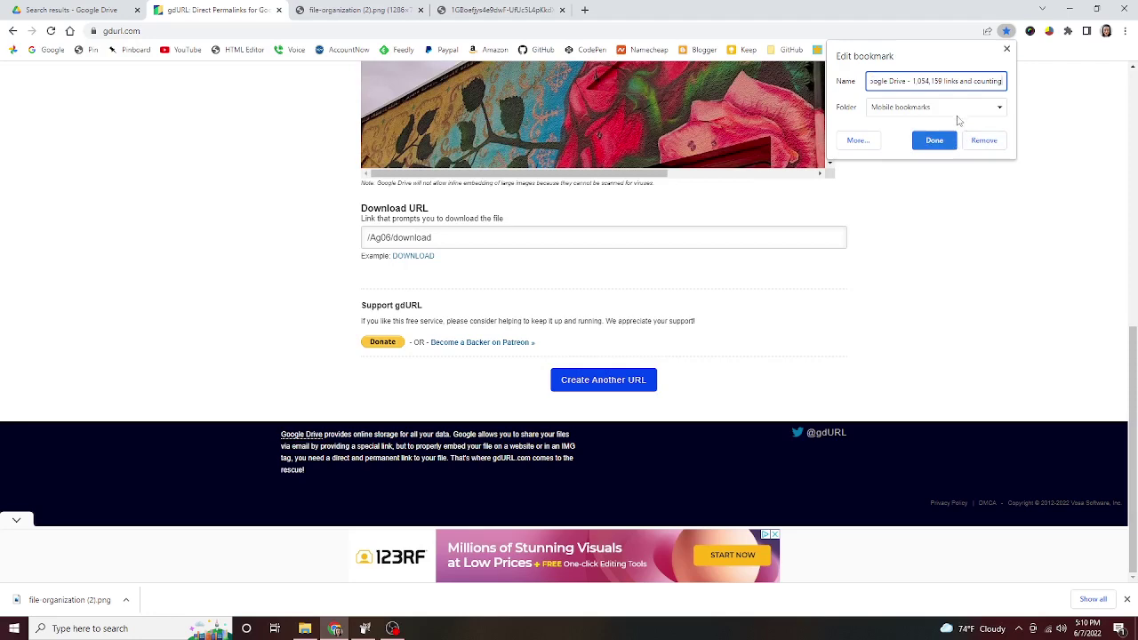
{"action": "left_click", "coordinate": [934, 140]}
Step: Open the 'Permanent link to this page' stats showing 1 standard view and 0 downloads
{"action": "scroll", "coordinate": [781, 255], "scroll_direction": "up", "scroll_amount": 10}
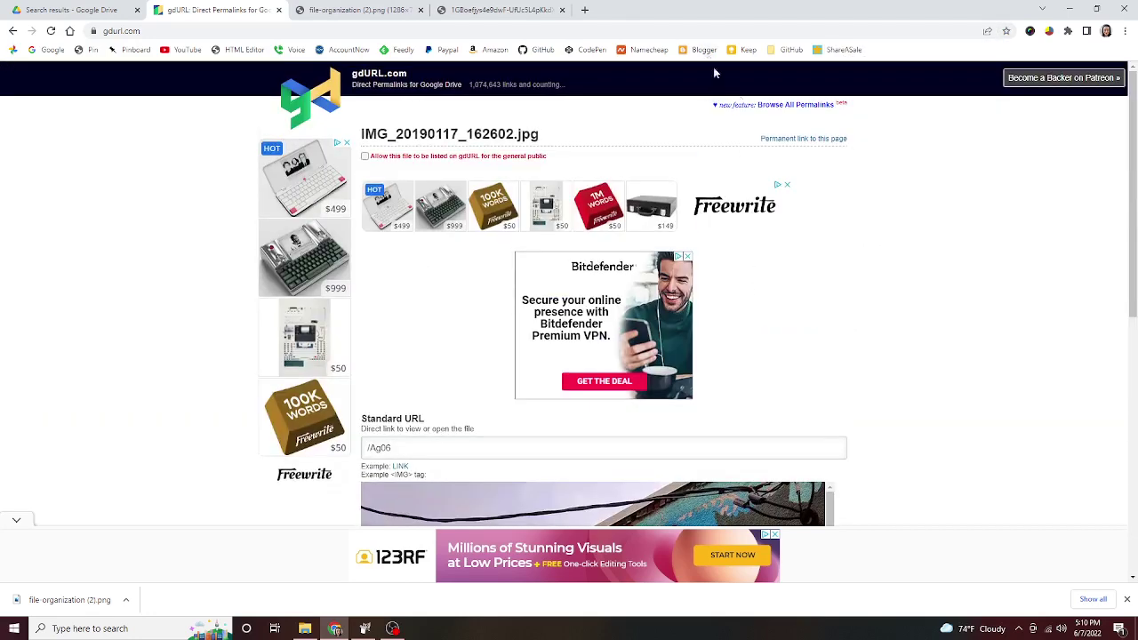
{"action": "left_click", "coordinate": [825, 142]}
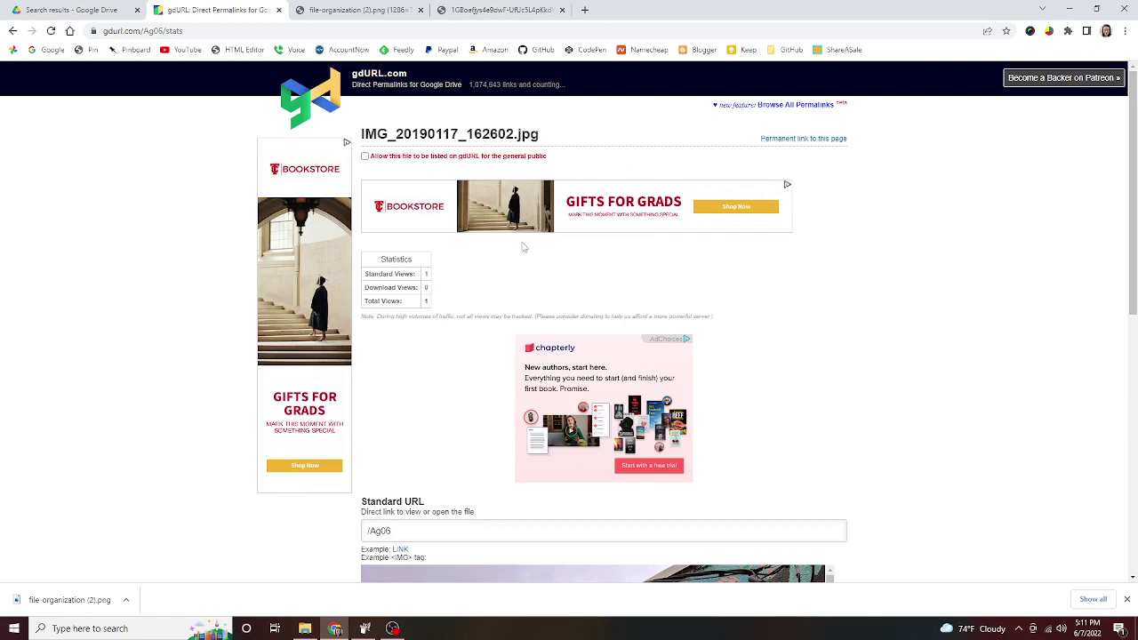
{"action": "scroll", "coordinate": [880, 275], "scroll_direction": "down", "scroll_amount": 3}
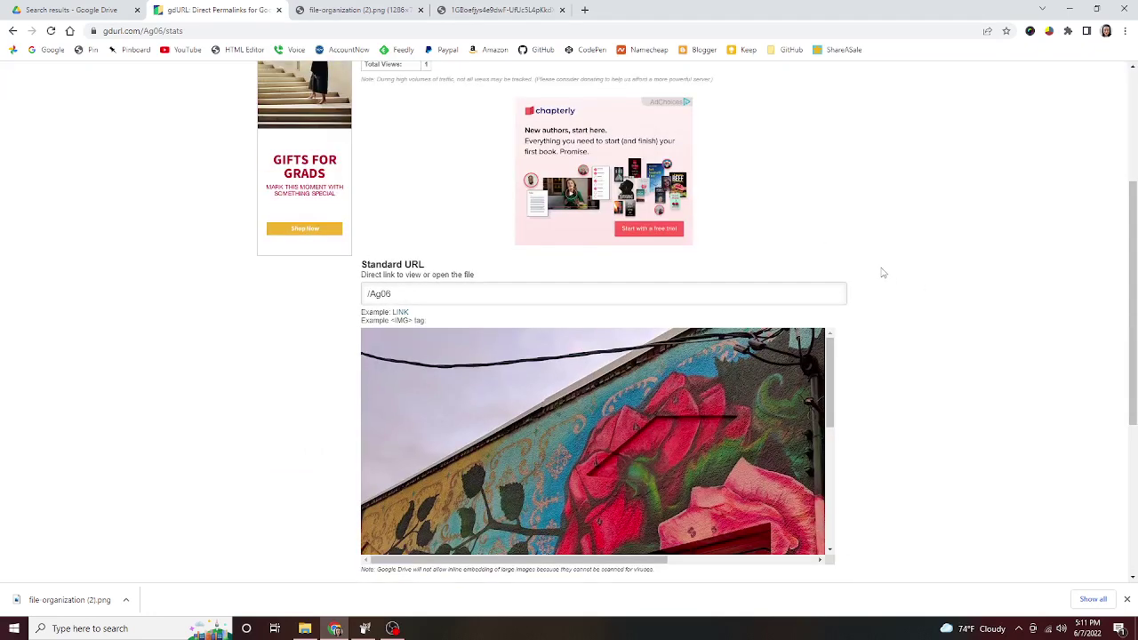
{"action": "scroll", "coordinate": [883, 272], "scroll_direction": "down", "scroll_amount": 4}
{"action": "scroll", "coordinate": [880, 271], "scroll_direction": "up", "scroll_amount": 7}
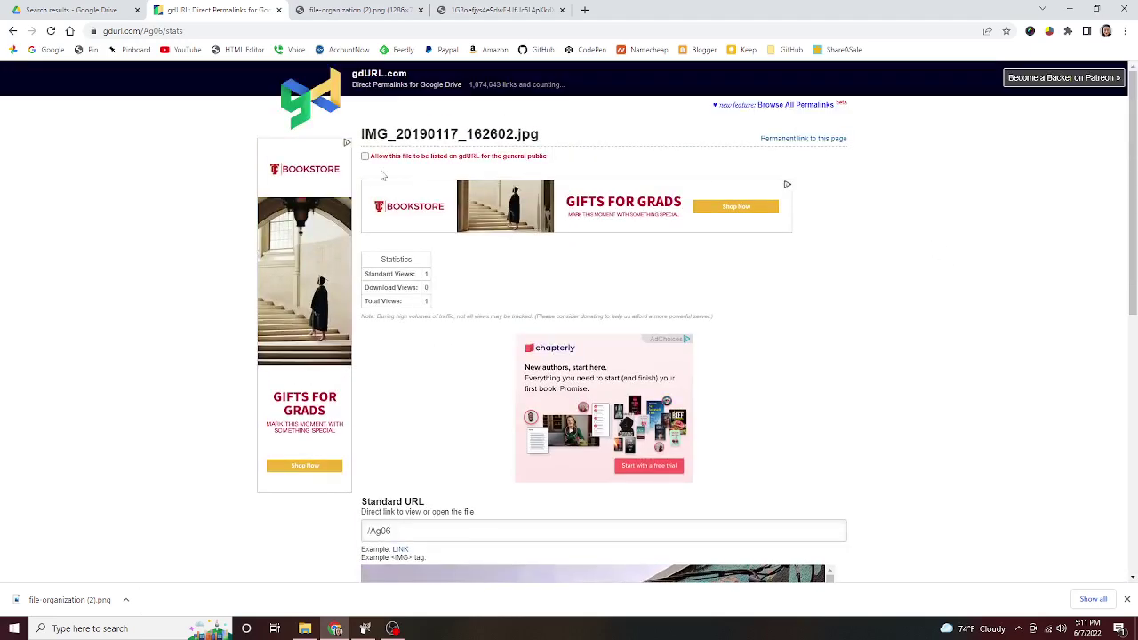
Step: From the gdURL home page's My Google Drive list, open the /v29k/stats page for 2.png
{"action": "left_click", "coordinate": [373, 85]}
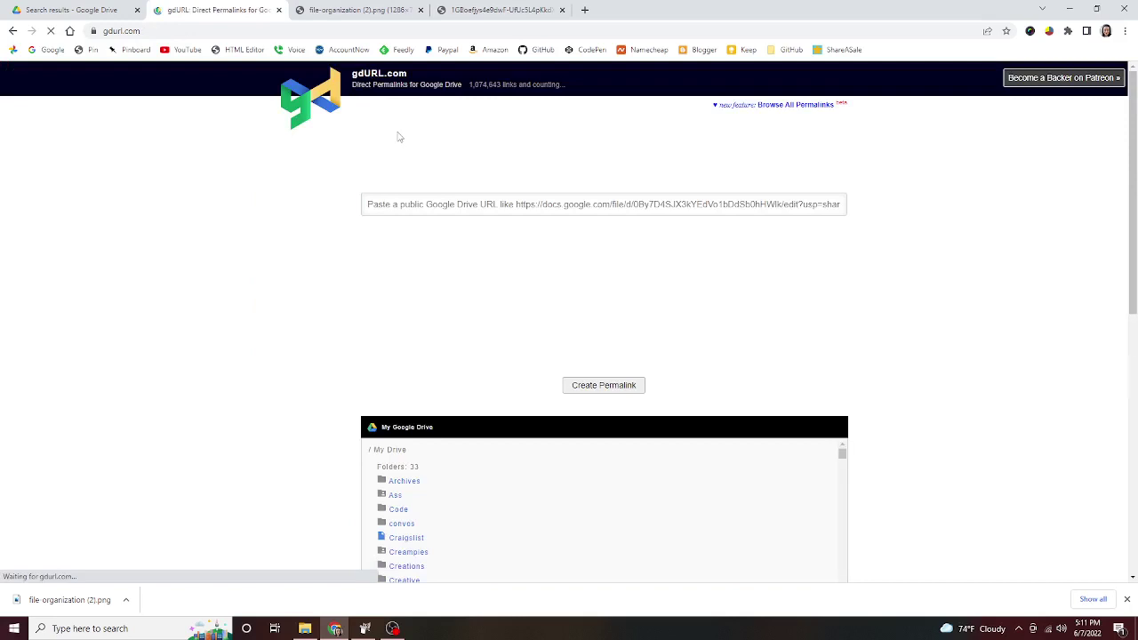
{"action": "scroll", "coordinate": [874, 386], "scroll_direction": "down", "scroll_amount": 2}
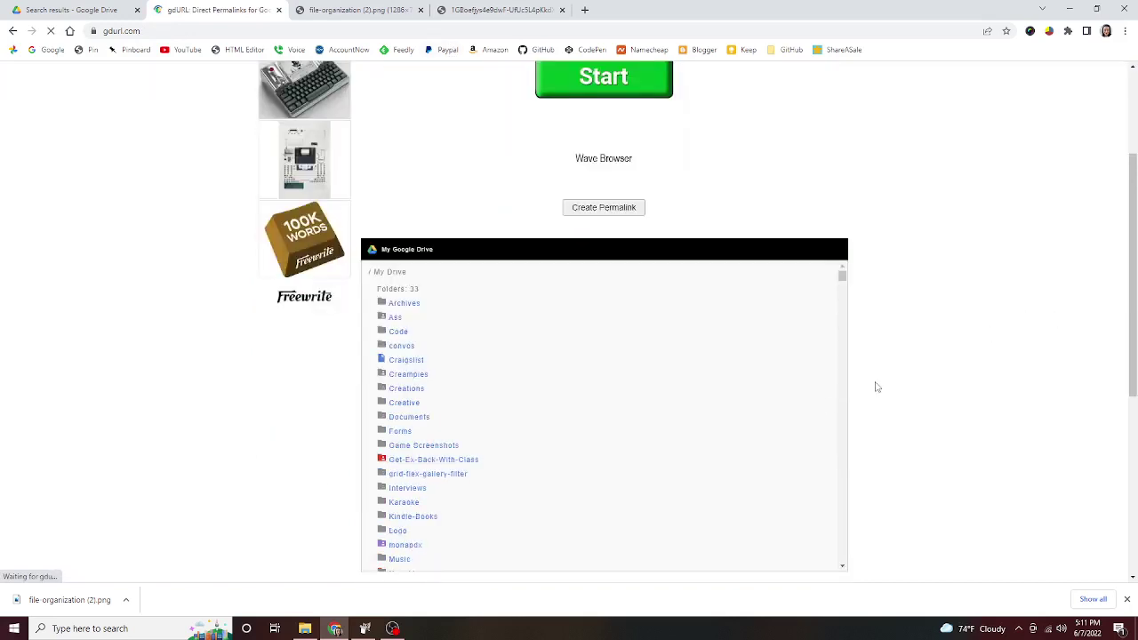
{"action": "scroll", "coordinate": [581, 508], "scroll_direction": "down", "scroll_amount": 10}
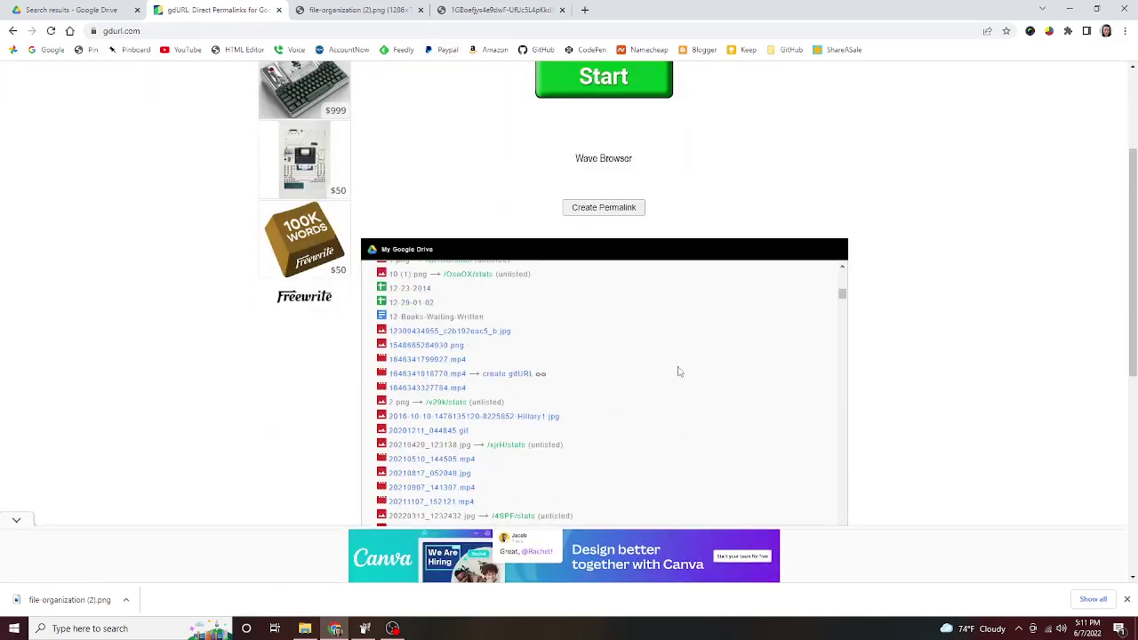
{"action": "mouse_move", "coordinate": [541, 463]}
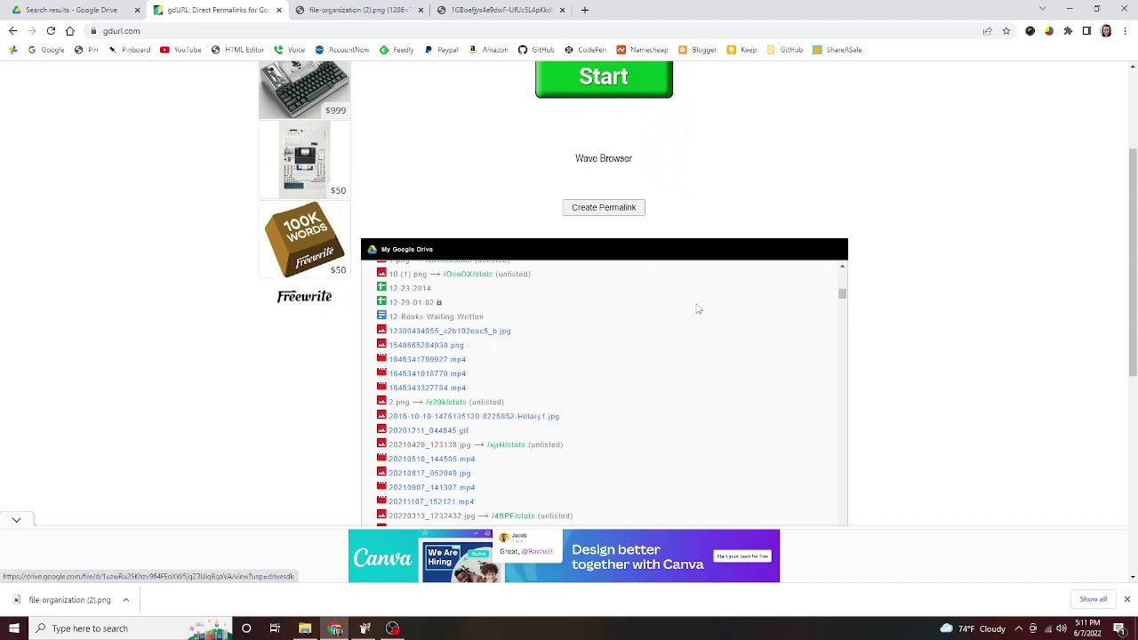
{"action": "left_click", "coordinate": [445, 401]}
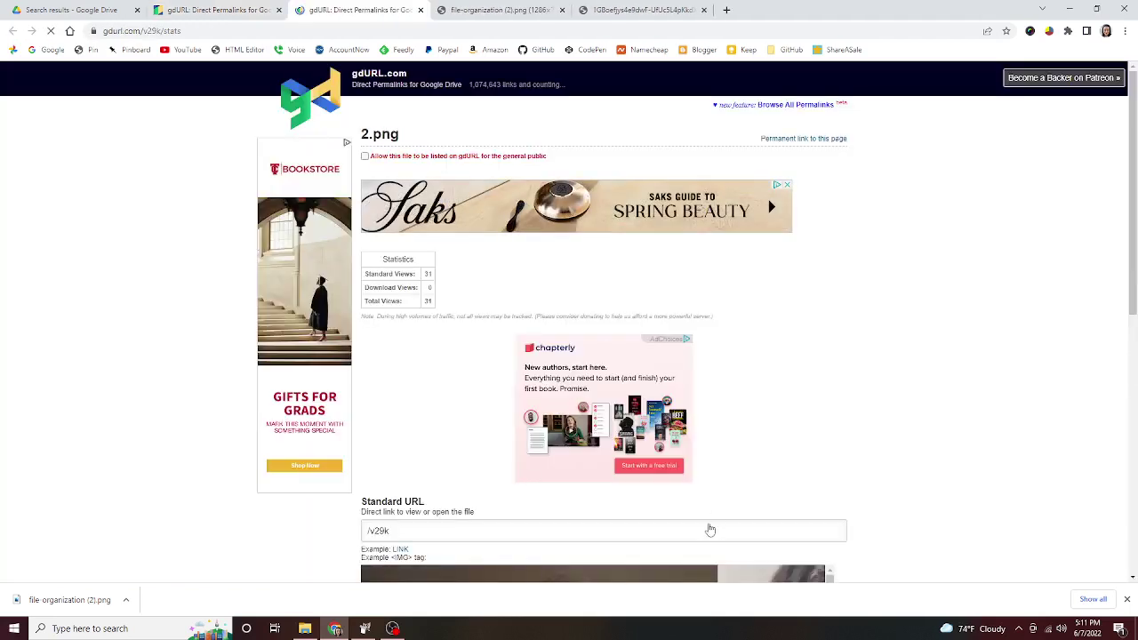
{"action": "scroll", "coordinate": [429, 469], "scroll_direction": "down", "scroll_amount": 3}
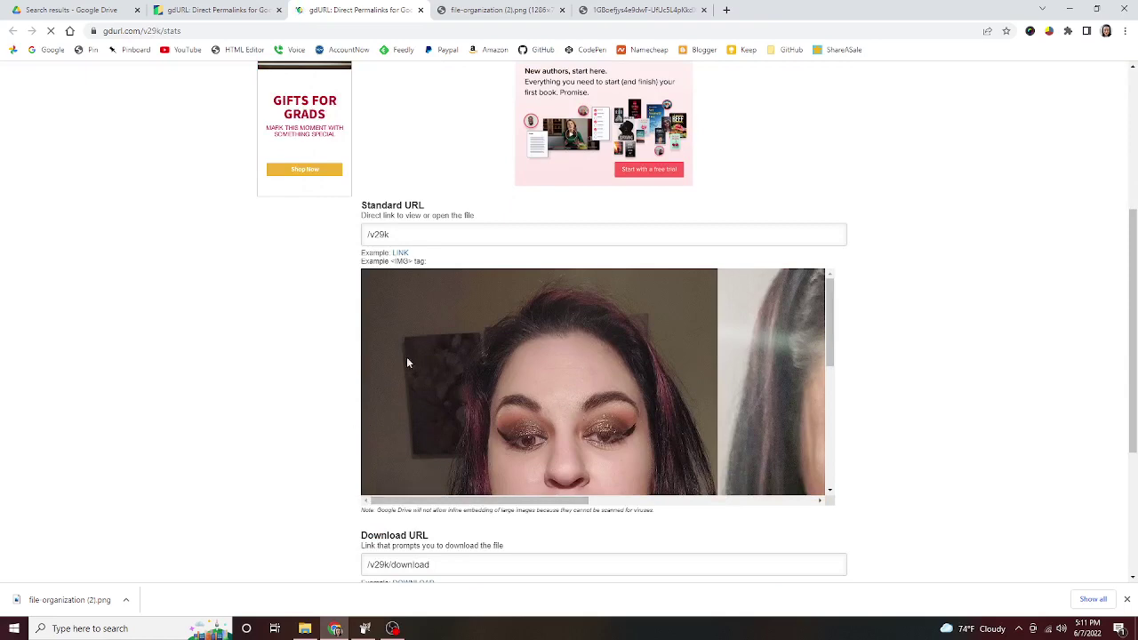
{"action": "scroll", "coordinate": [240, 315], "scroll_direction": "up", "scroll_amount": 3}
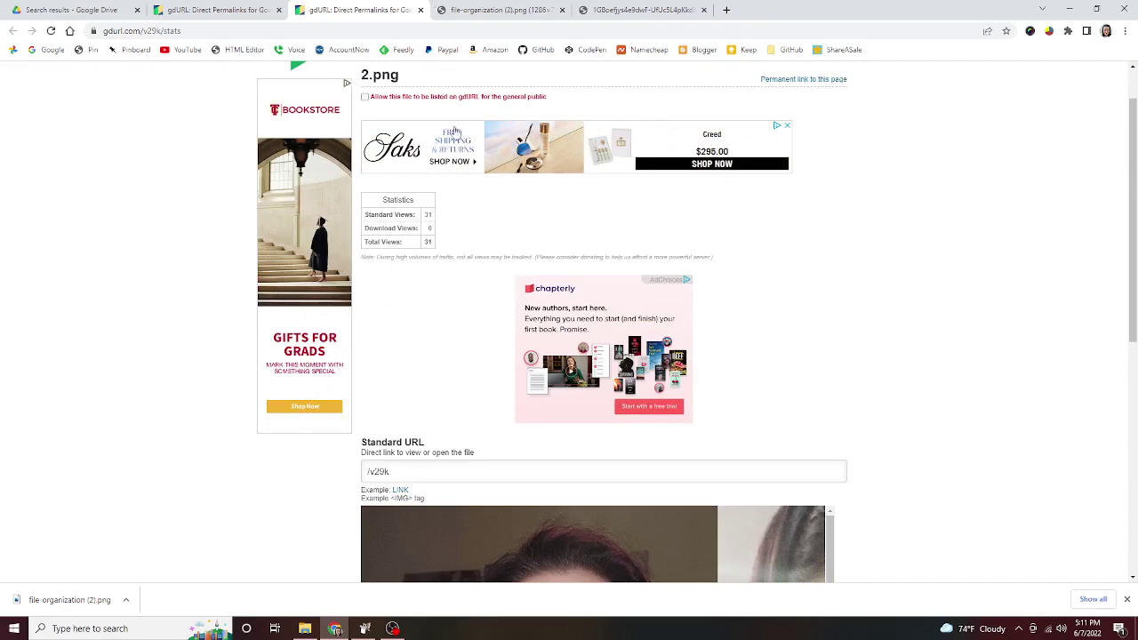
Step: Close the full-size mural image tab and go back to the 2.png stats page
{"action": "left_click", "coordinate": [618, 10]}
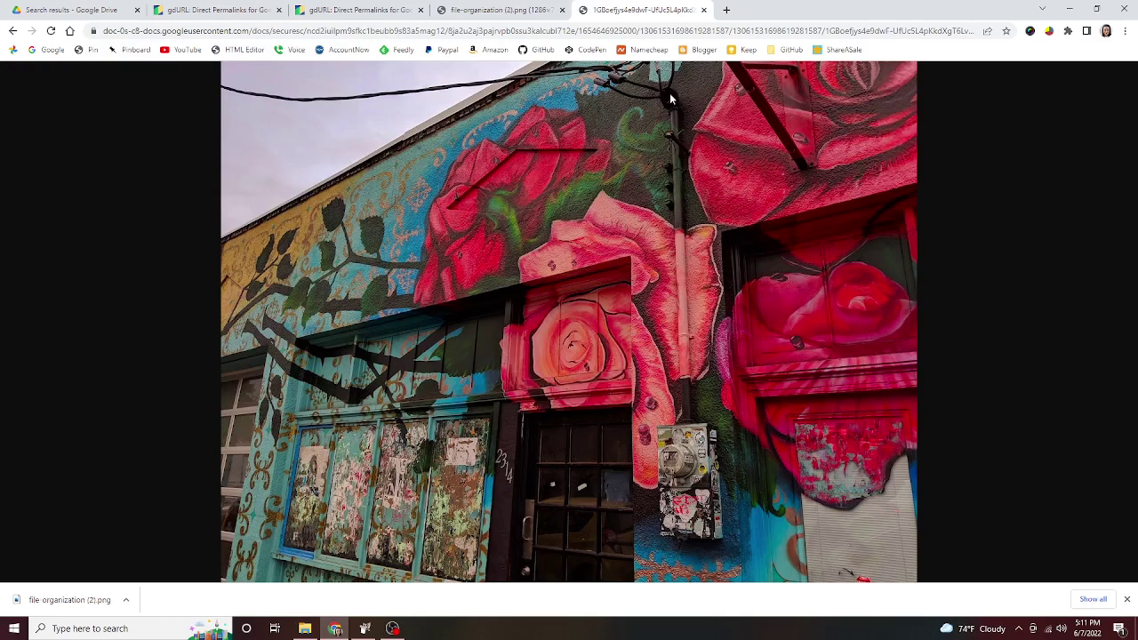
{"action": "left_click", "coordinate": [703, 10]}
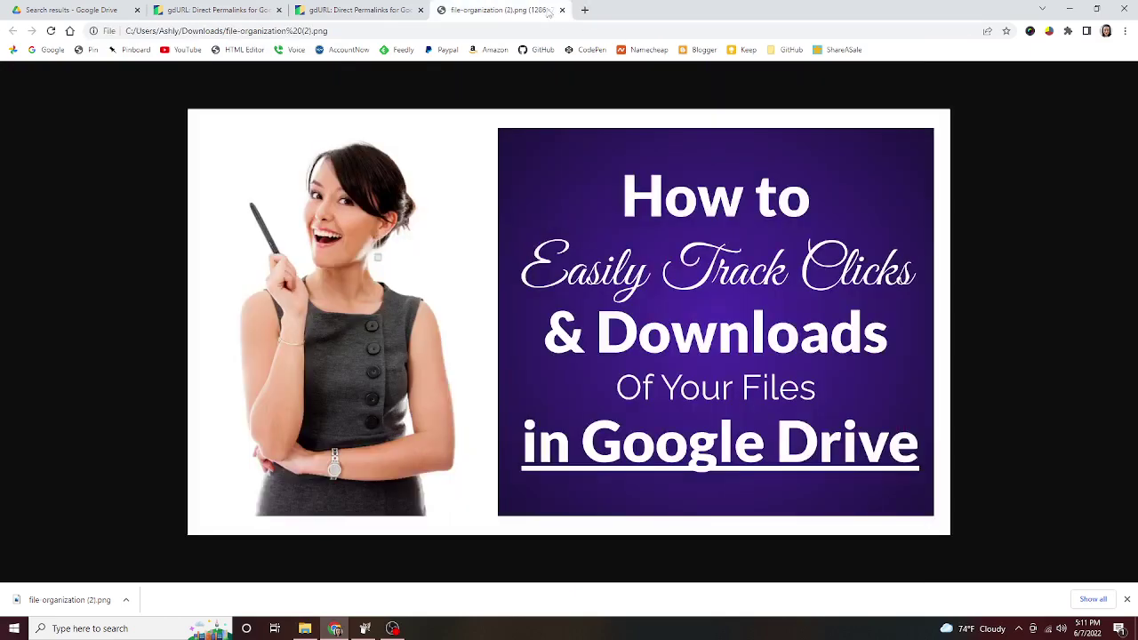
{"action": "left_click", "coordinate": [382, 7]}
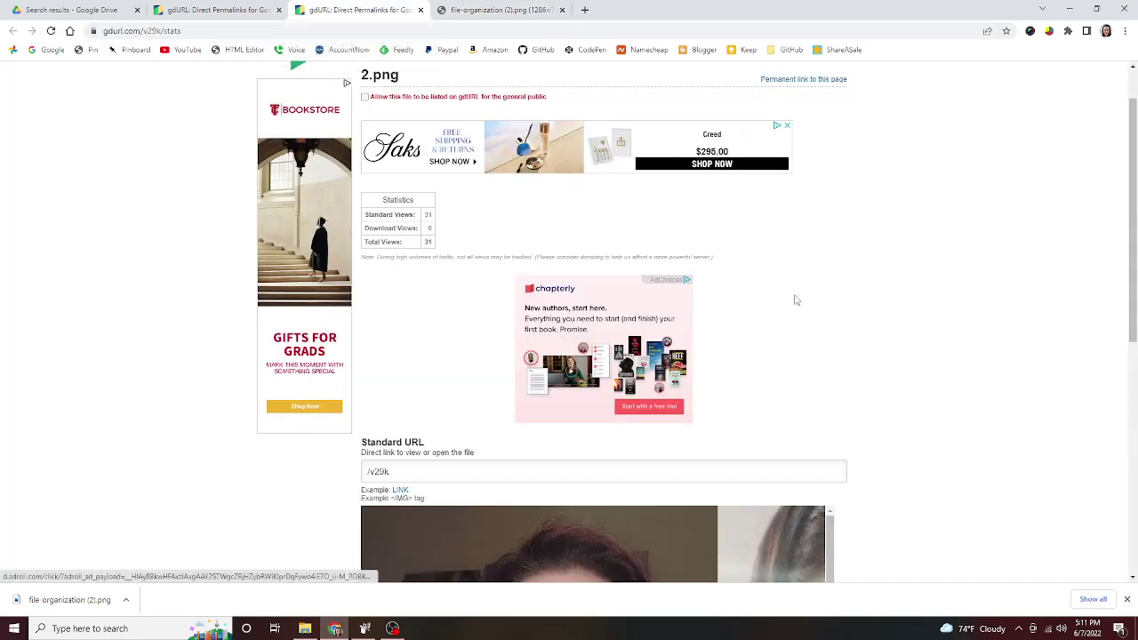
{"action": "scroll", "coordinate": [922, 323], "scroll_direction": "down", "scroll_amount": 5}
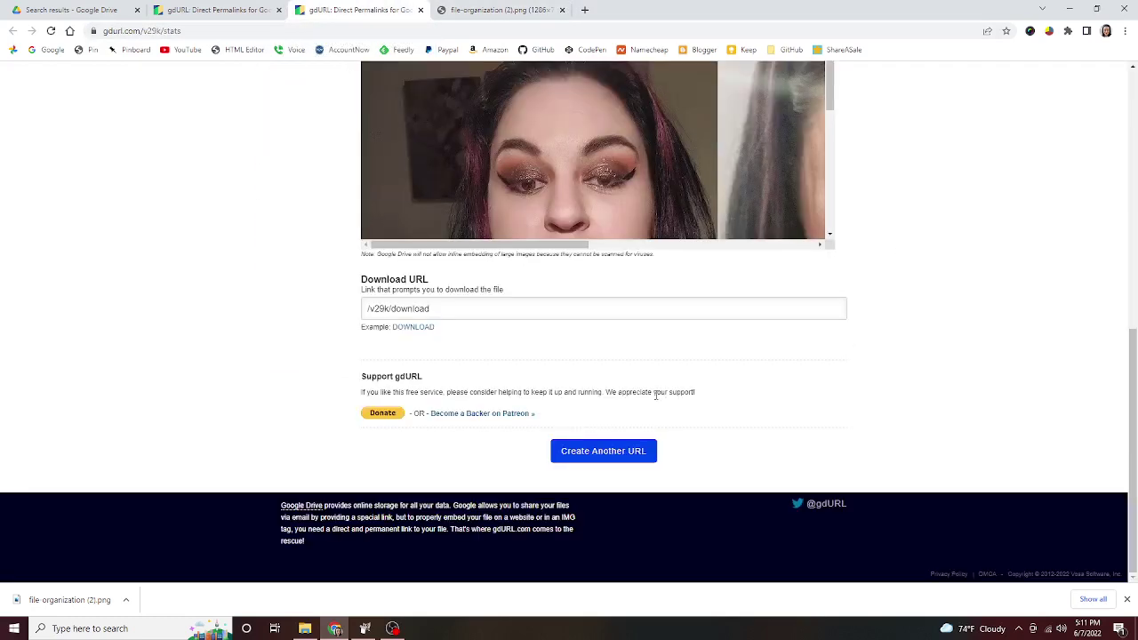
Step: Open the Patreon backer link in a new tab, view it, then close it
{"action": "right_click", "coordinate": [522, 416]}
{"action": "left_click", "coordinate": [569, 425]}
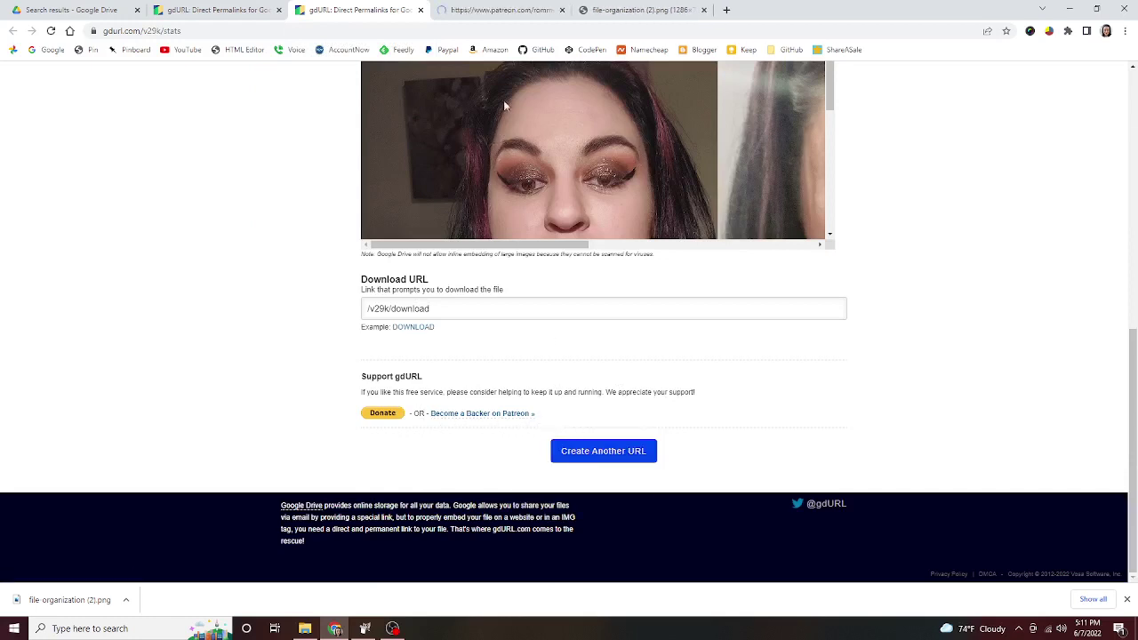
{"action": "left_click", "coordinate": [501, 7]}
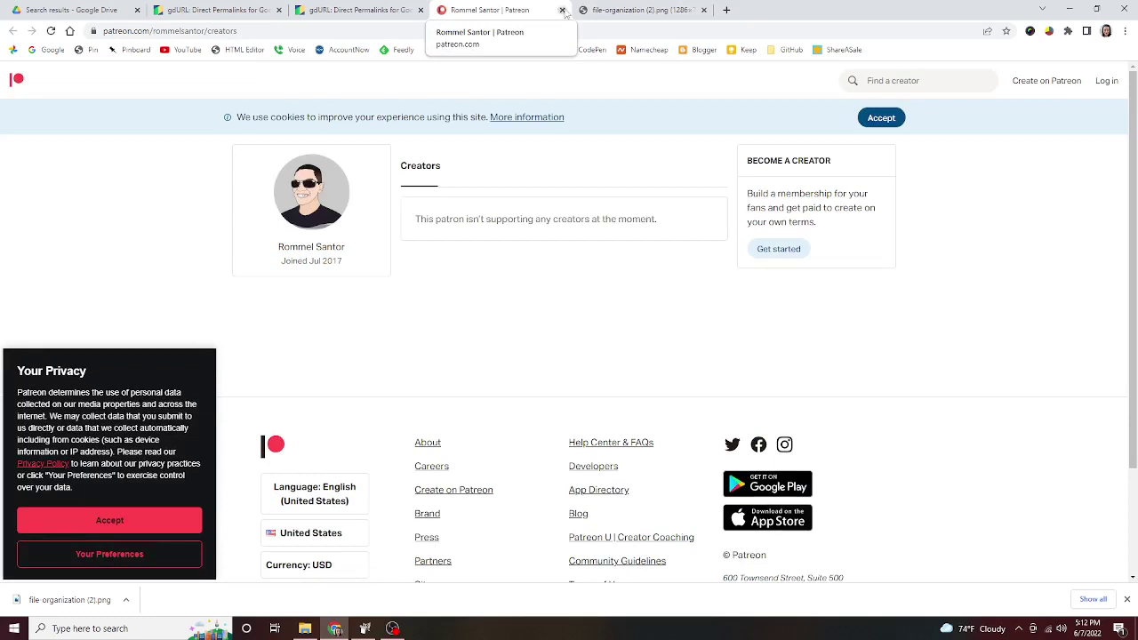
{"action": "left_click", "coordinate": [561, 10]}
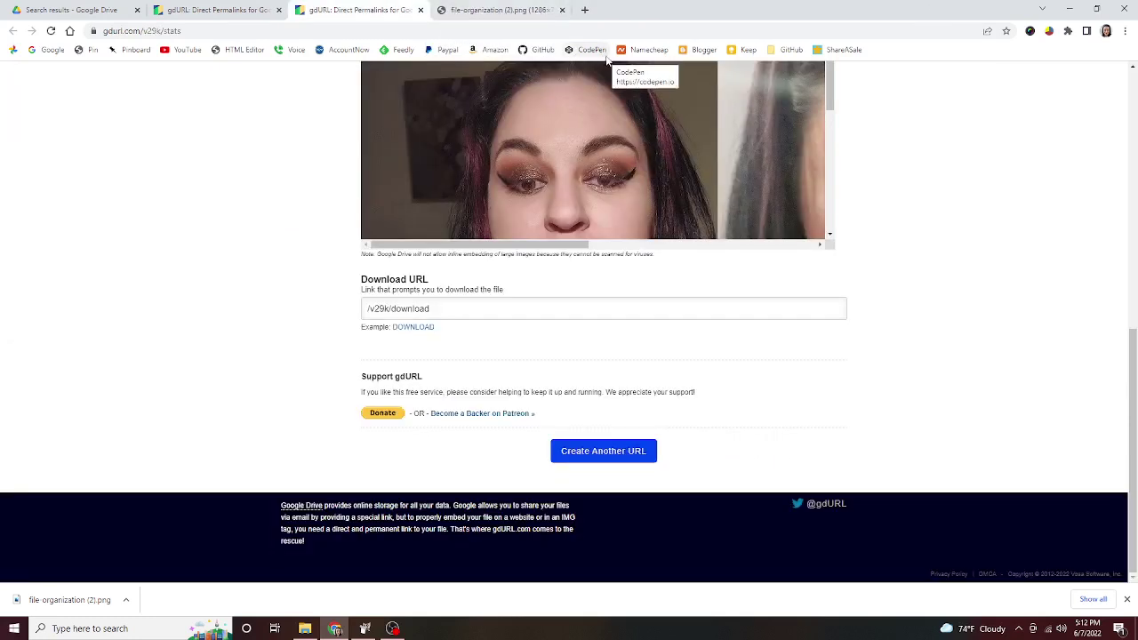